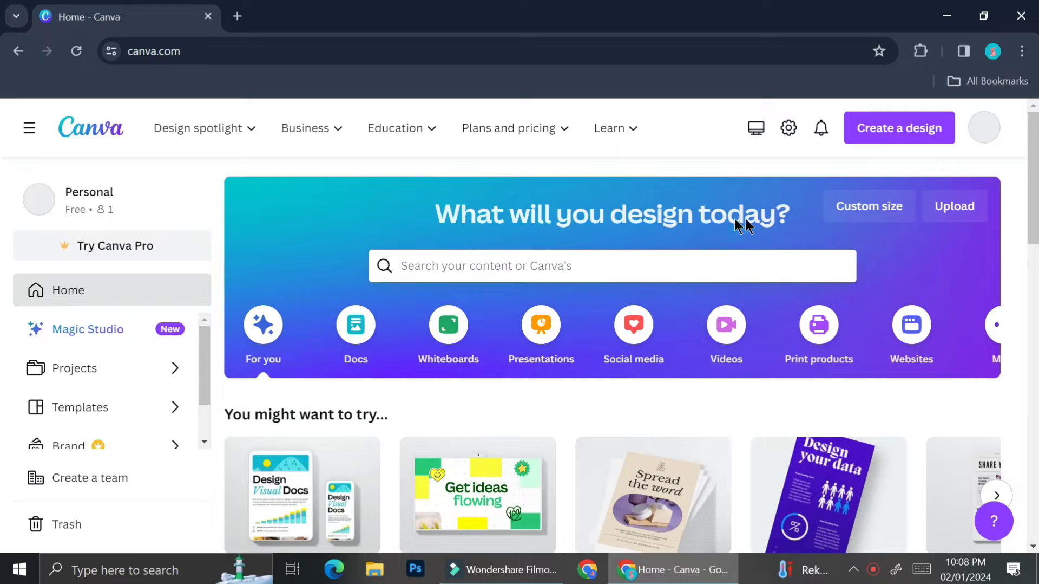
Search Canva's templates for 'portofolio'.
click(562, 262)
click(513, 312)
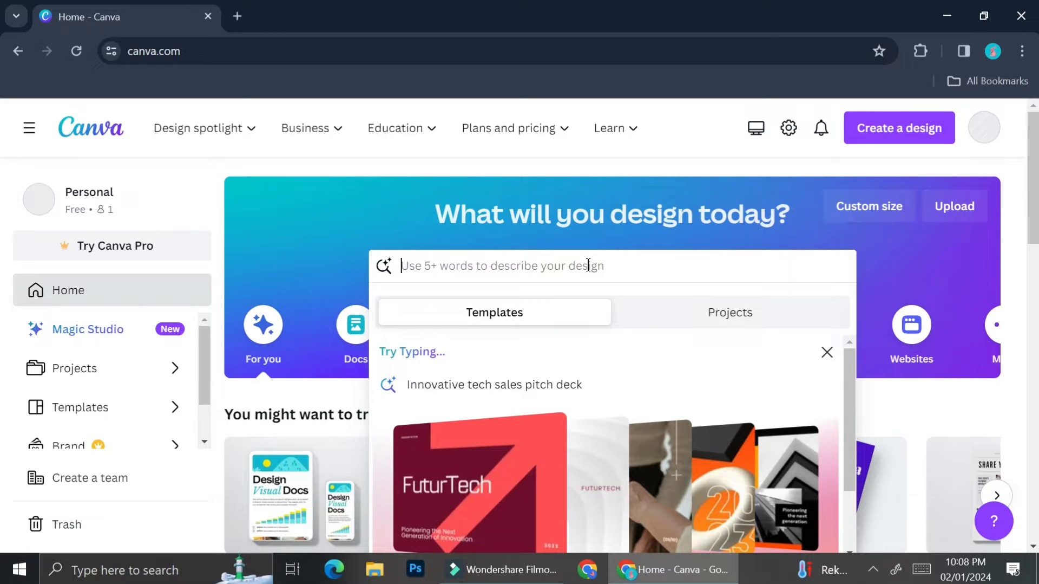
text(porto)
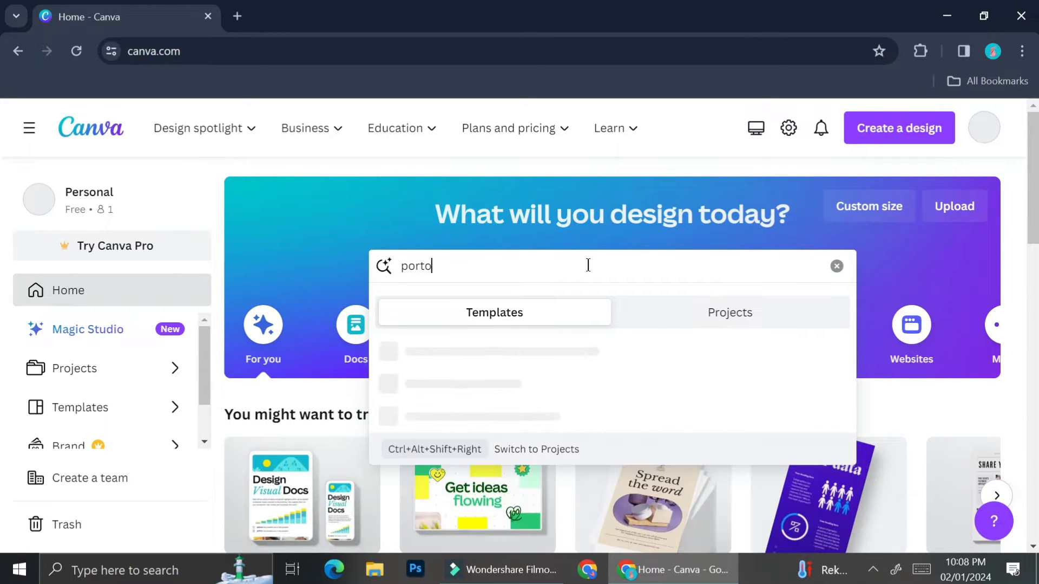
text(folio)
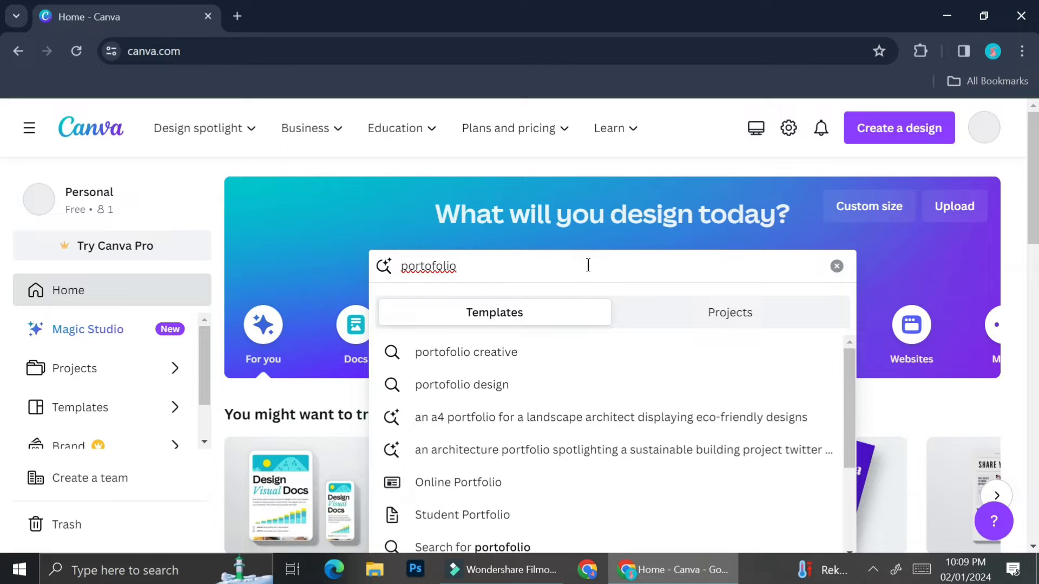
key(Return)
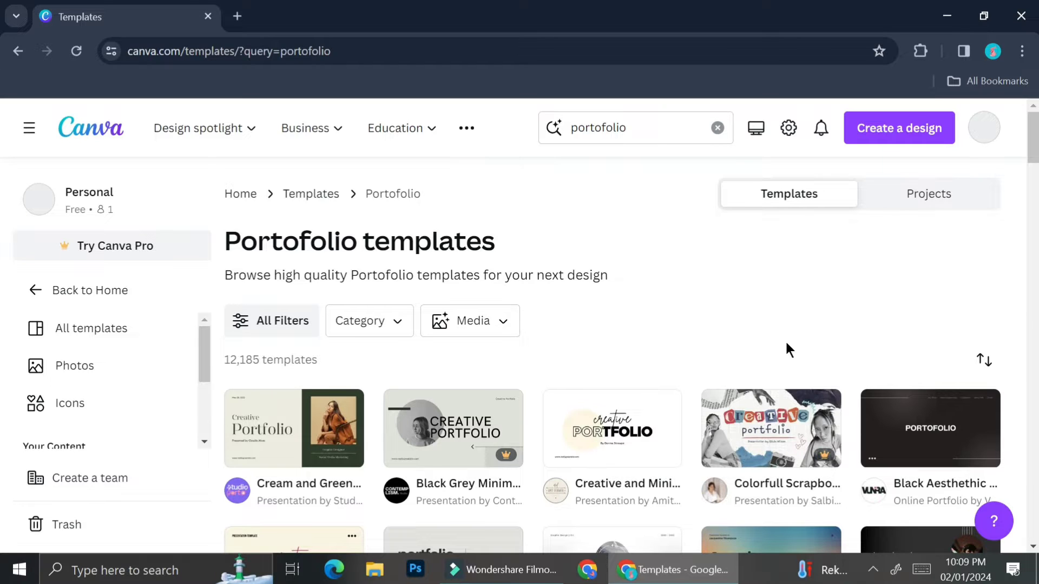
scroll(785, 348, down, 2)
scroll(785, 348, down, 3)
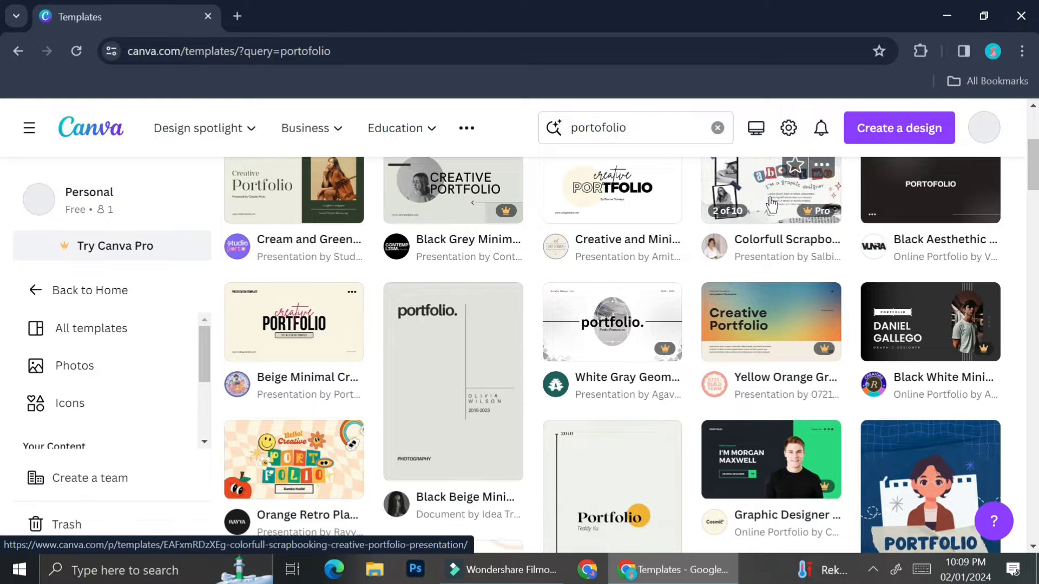
scroll(771, 205, up, 1)
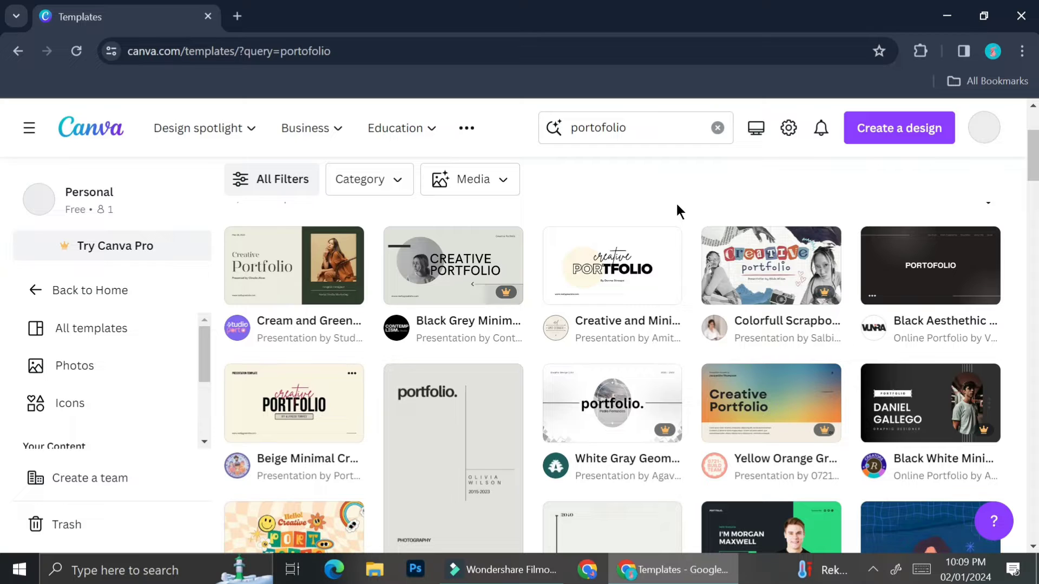
Refine the template search to 'social media portofolio'.
click(574, 128)
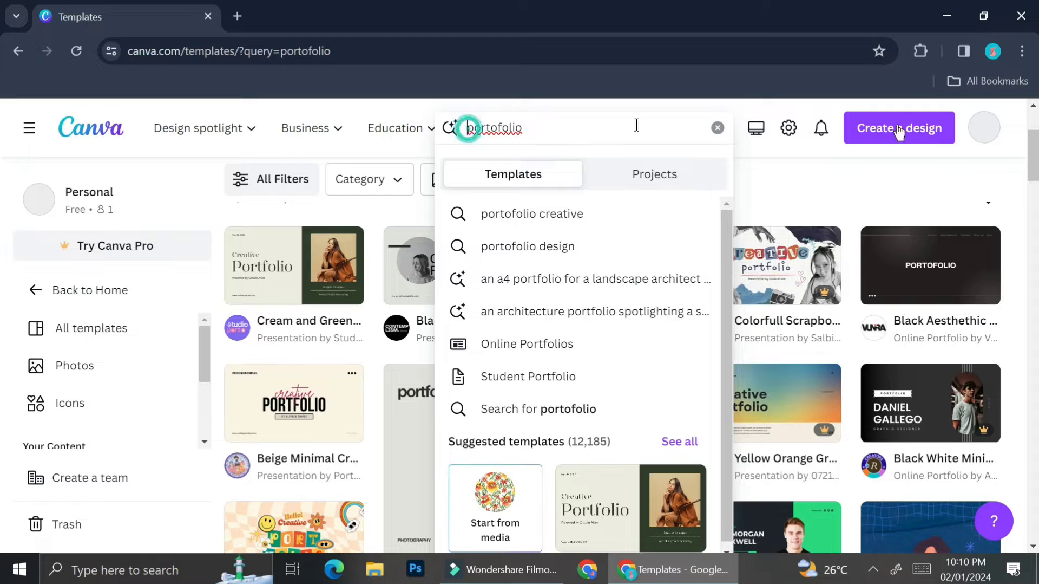
text(social me)
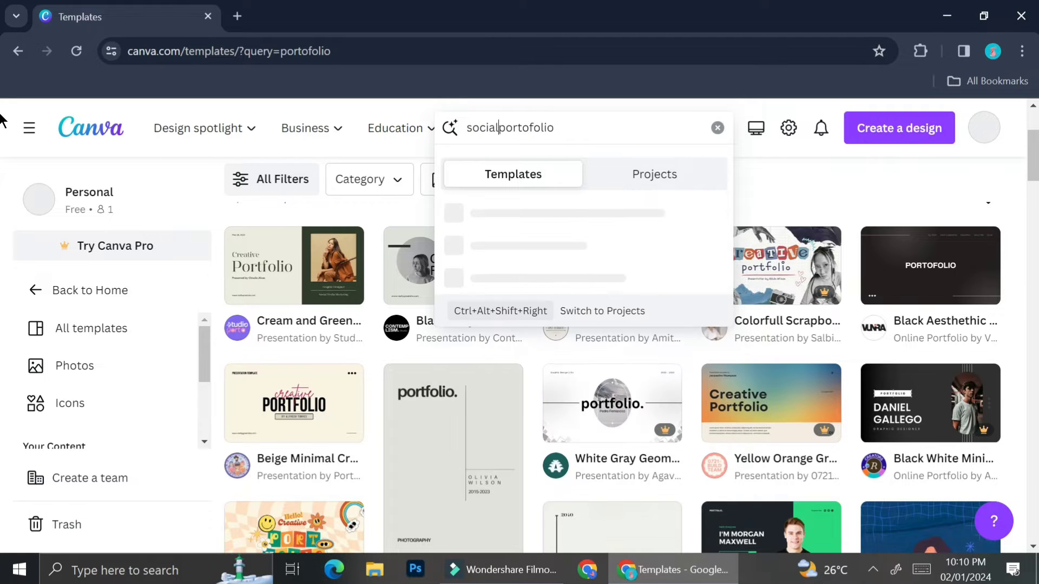
text(dia)
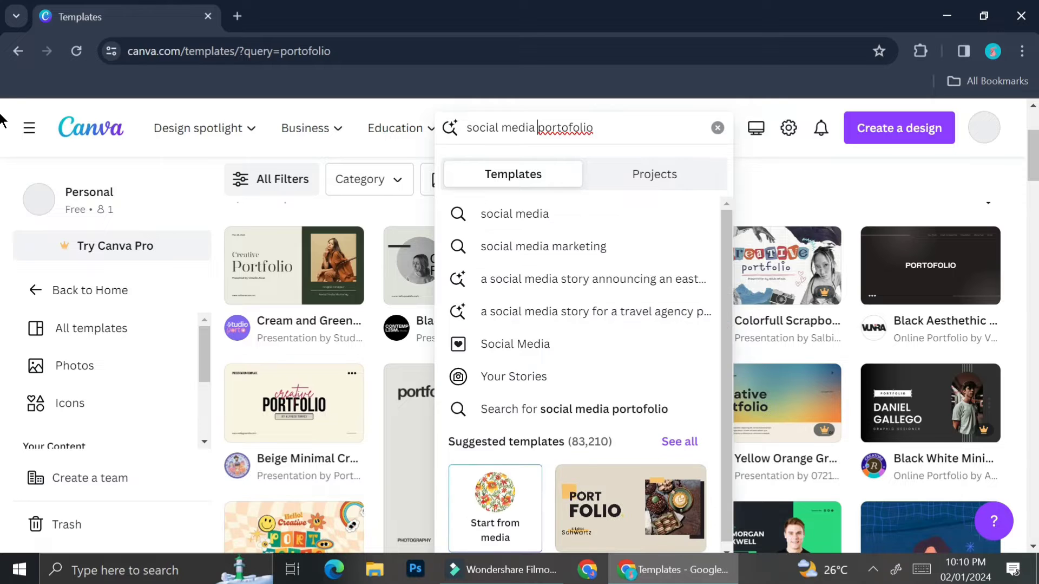
key(Return)
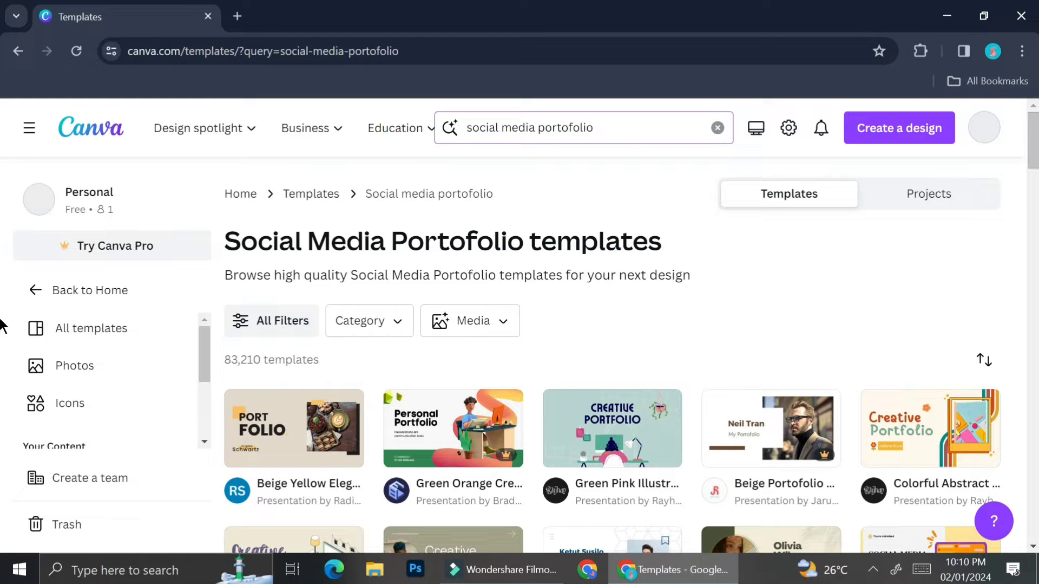
scroll(838, 294, down, 2)
scroll(839, 299, down, 2)
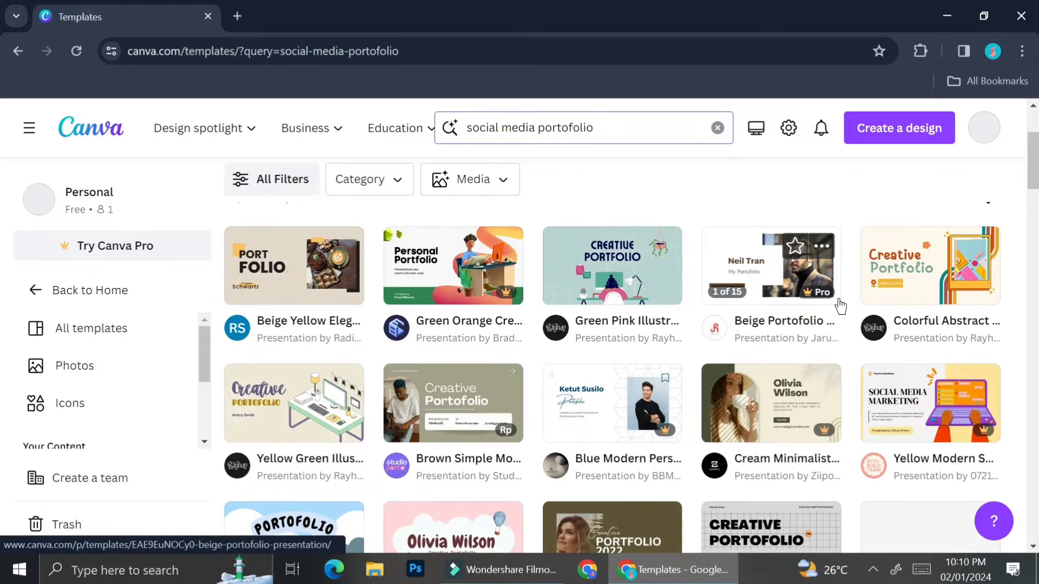
mouse_move(931, 398)
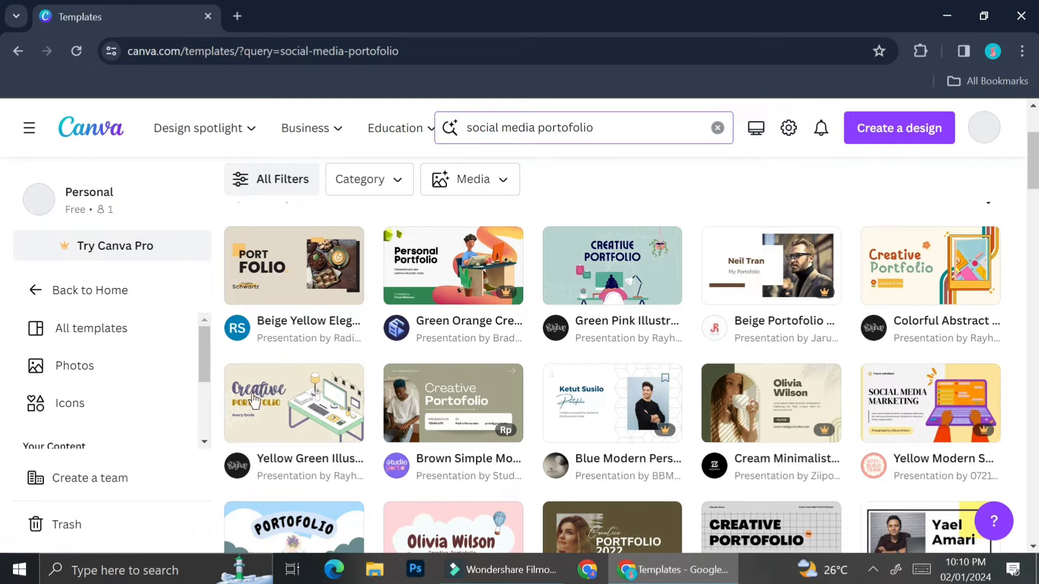
mouse_move(256, 401)
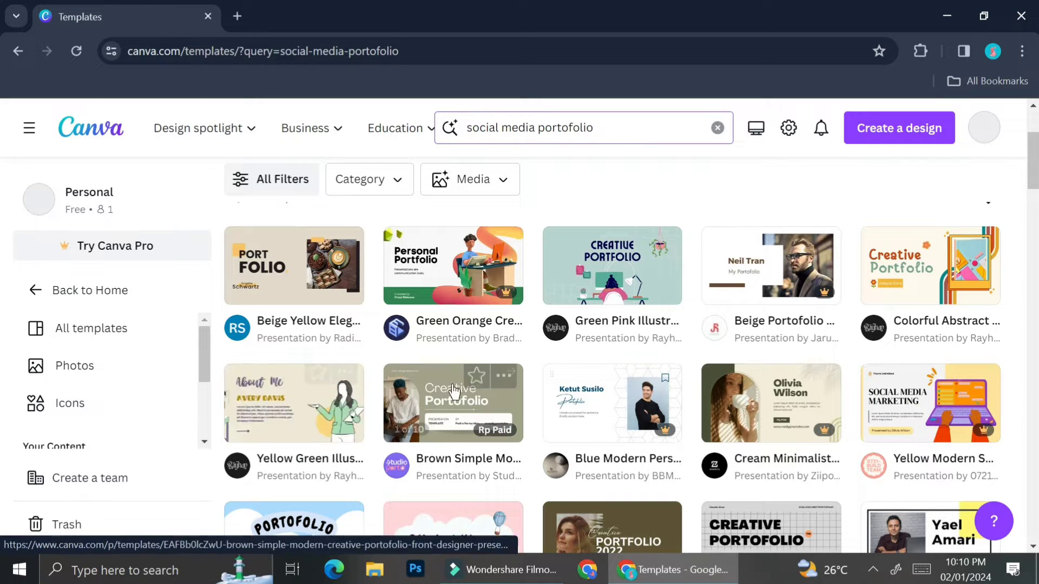
scroll(271, 400, down, 3)
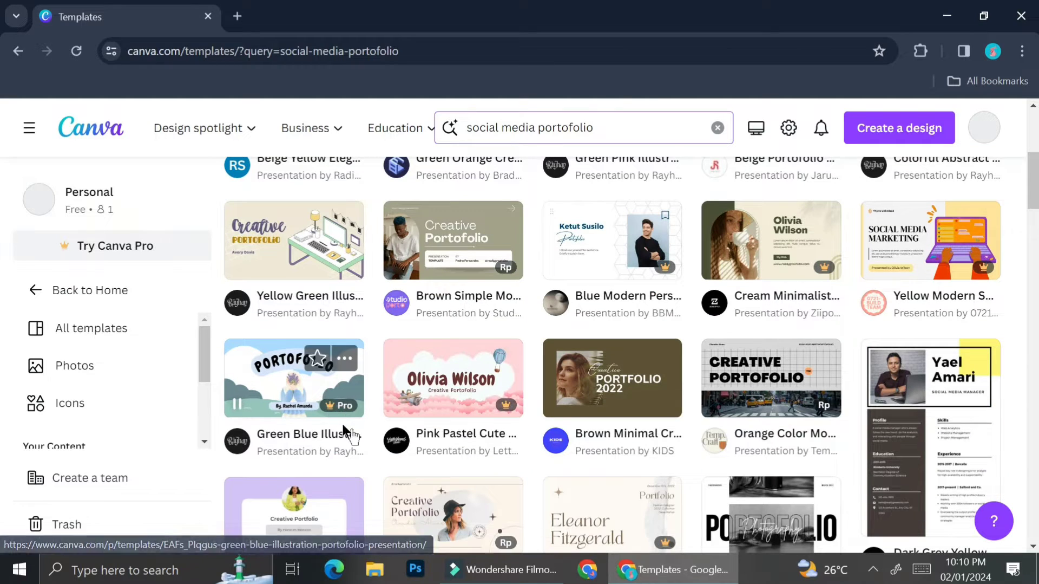
mouse_move(611, 404)
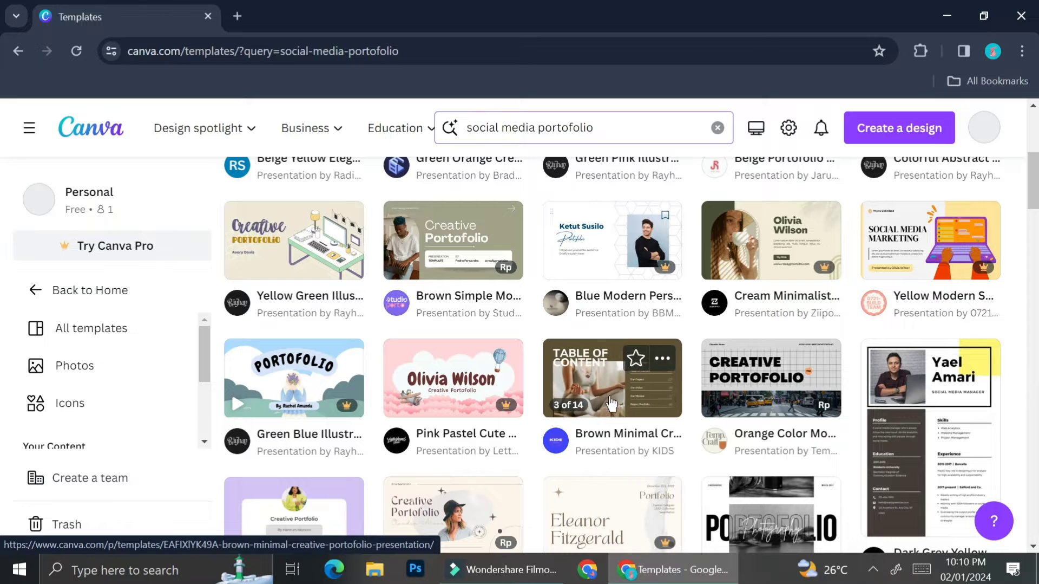
scroll(611, 403, down, 3)
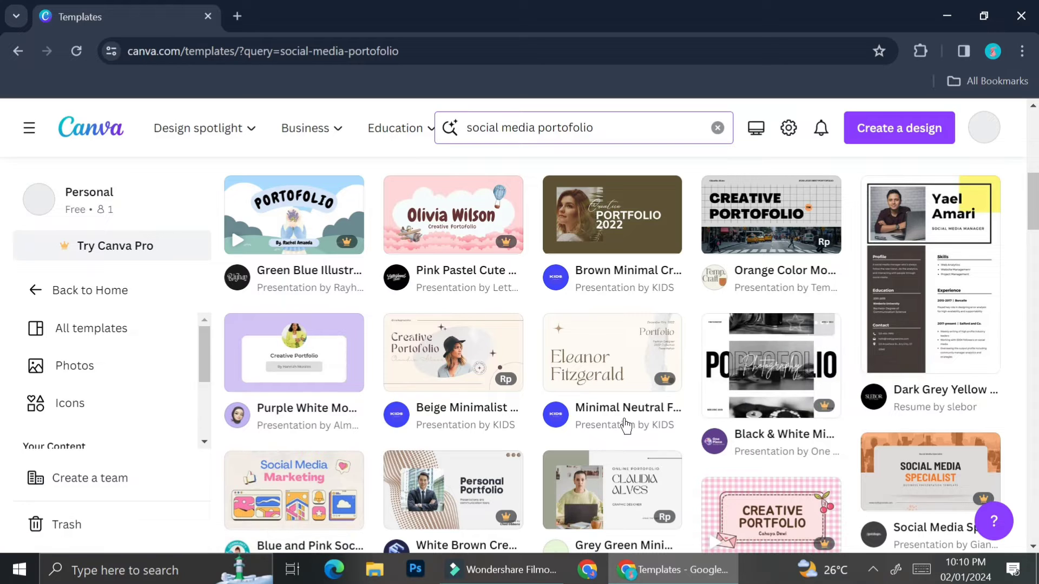
scroll(620, 420, down, 3)
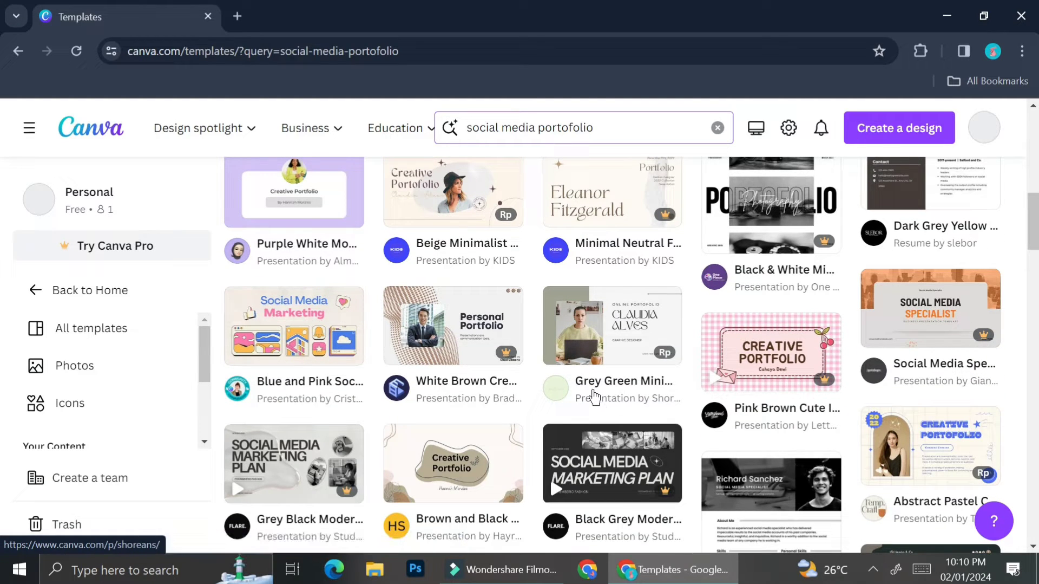
scroll(594, 396, down, 5)
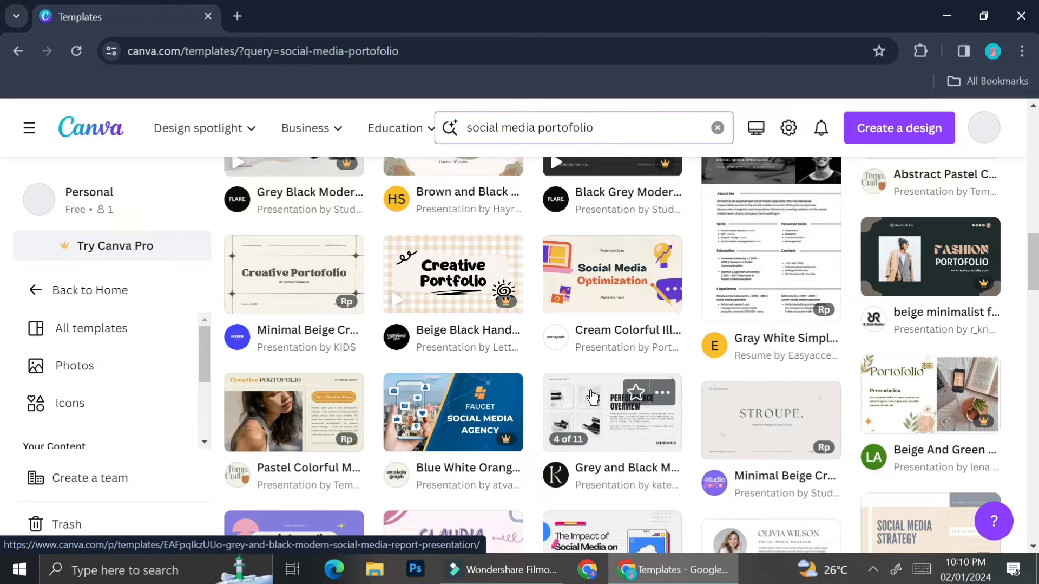
scroll(593, 397, up, 5)
scroll(593, 396, up, 3)
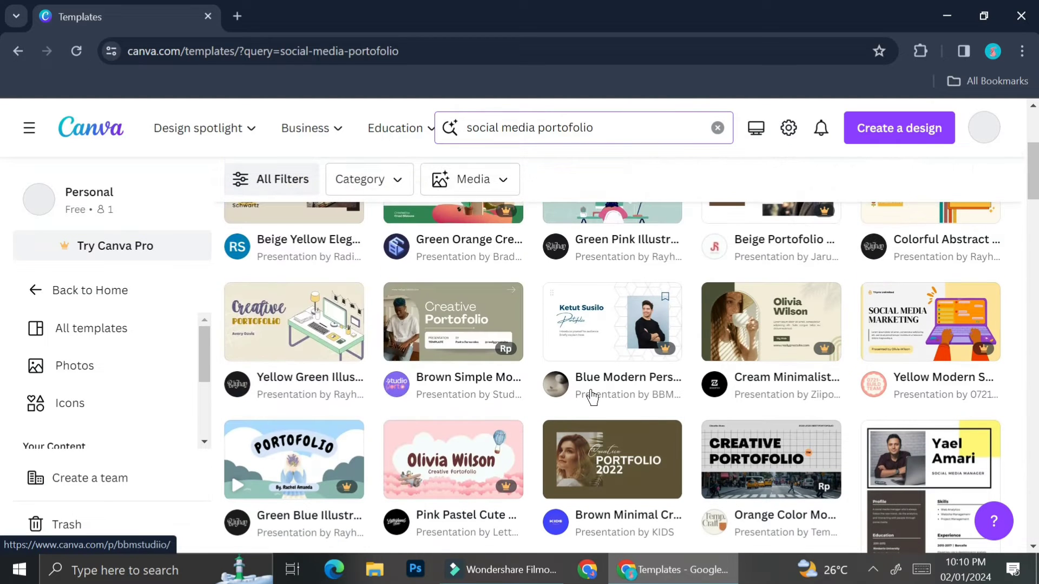
scroll(593, 397, up, 1)
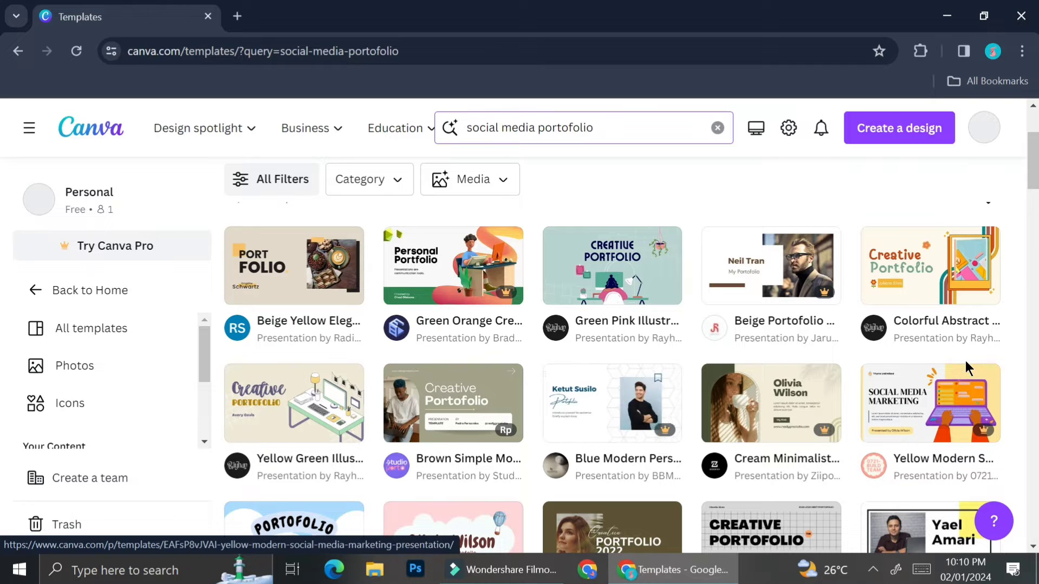
scroll(442, 351, down, 2)
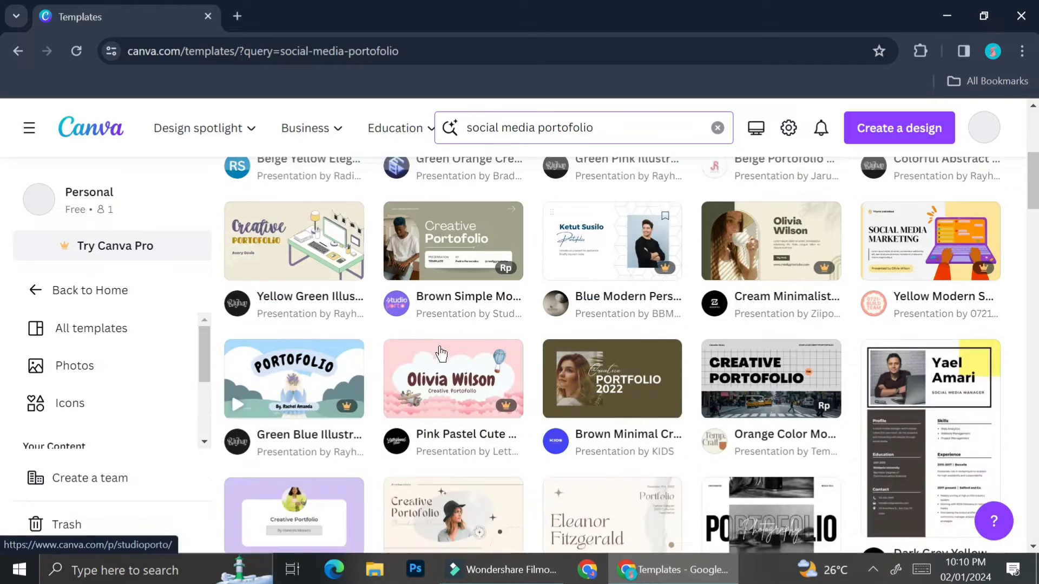
Open the Brown Minimal Creative Portfolio template and browse its slides and similar templates.
click(635, 399)
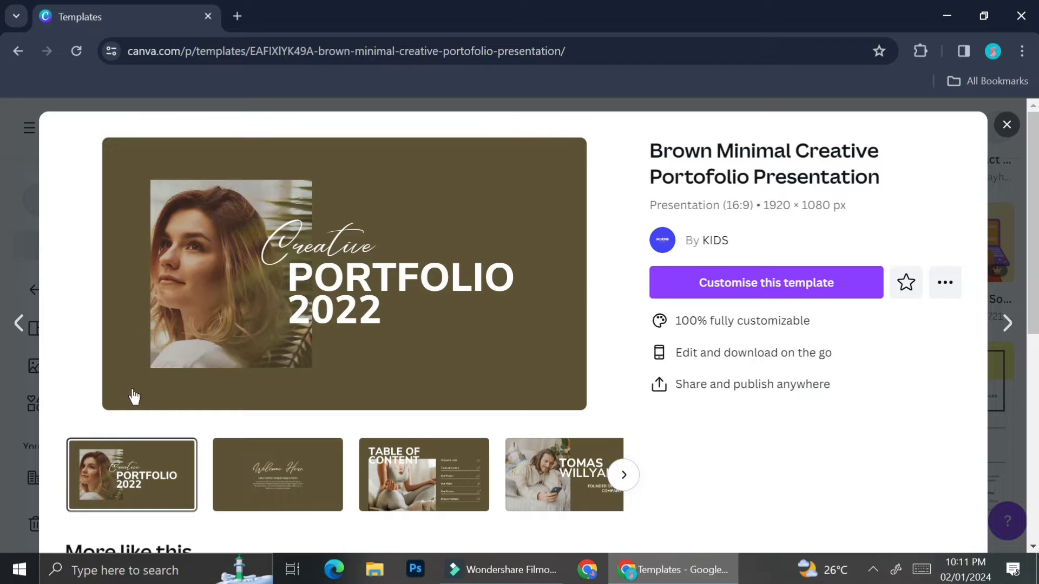
click(626, 476)
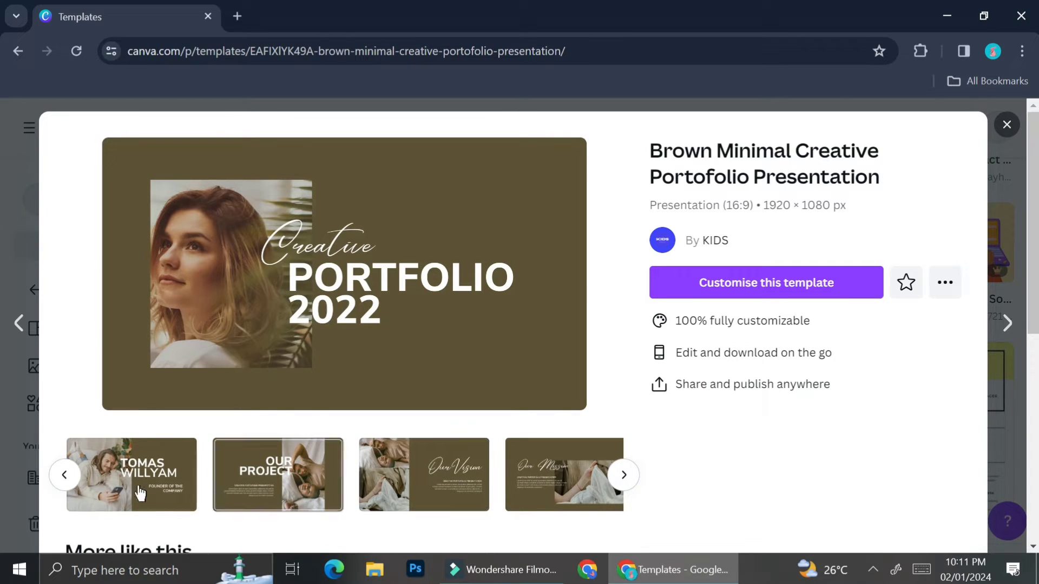
click(625, 475)
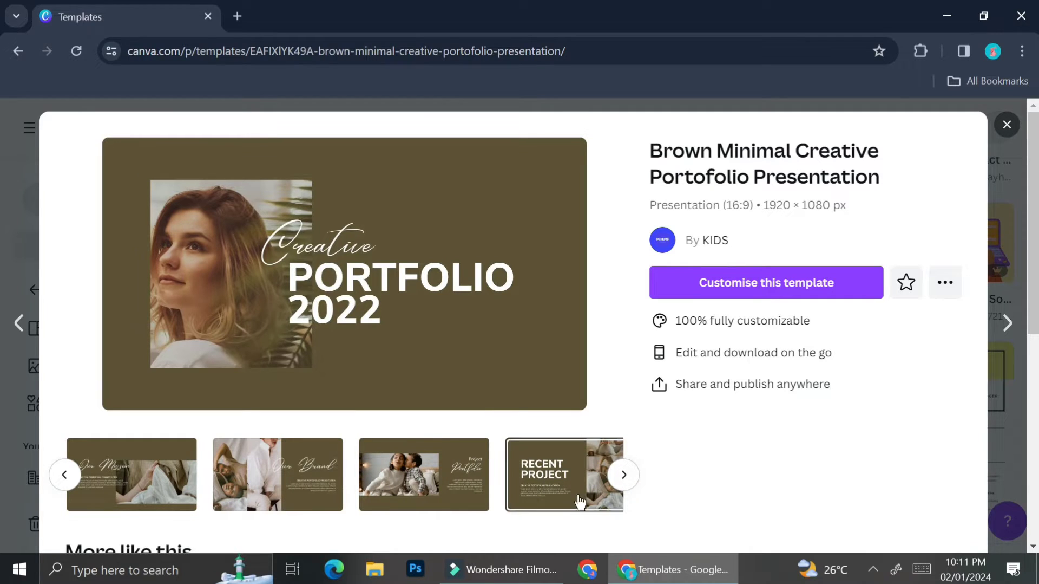
click(624, 475)
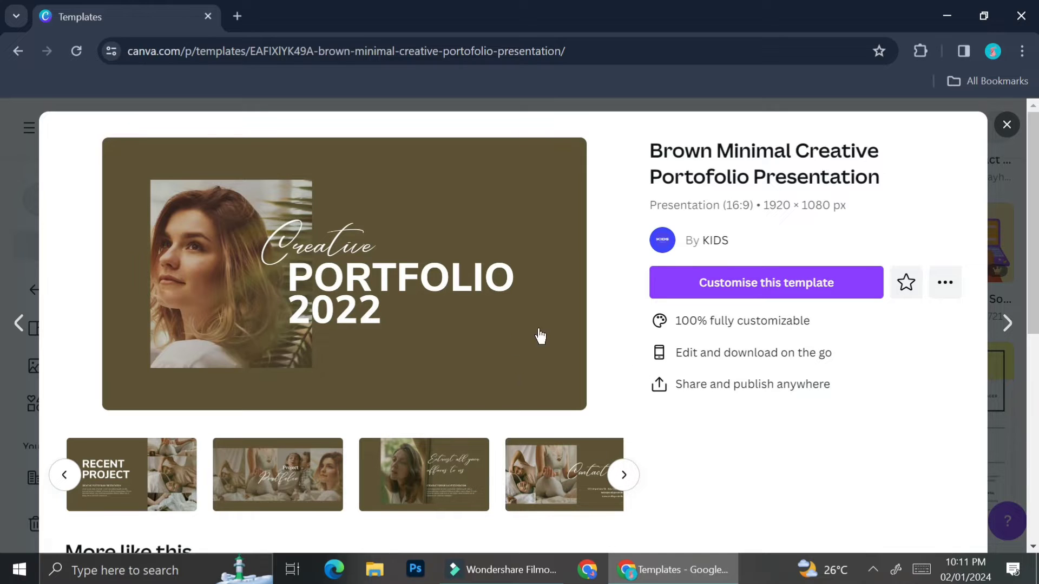
scroll(512, 352, down, 6)
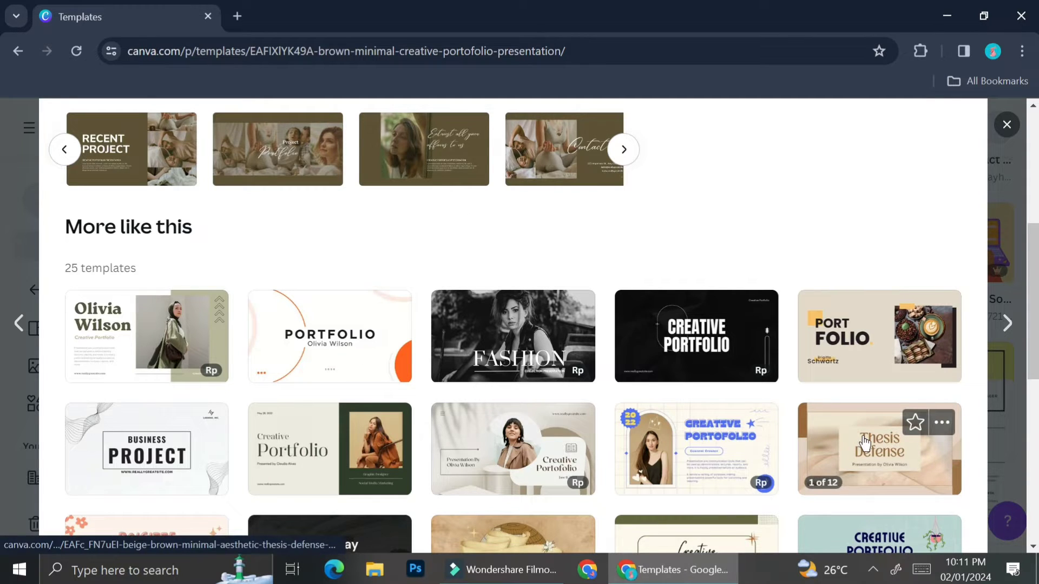
scroll(876, 439, down, 1)
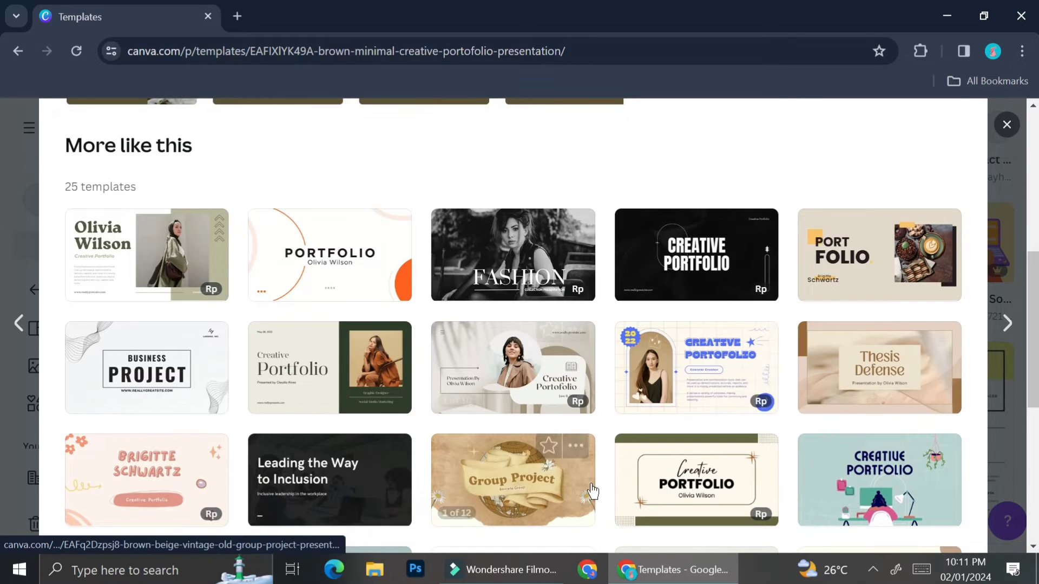
scroll(497, 354, down, 3)
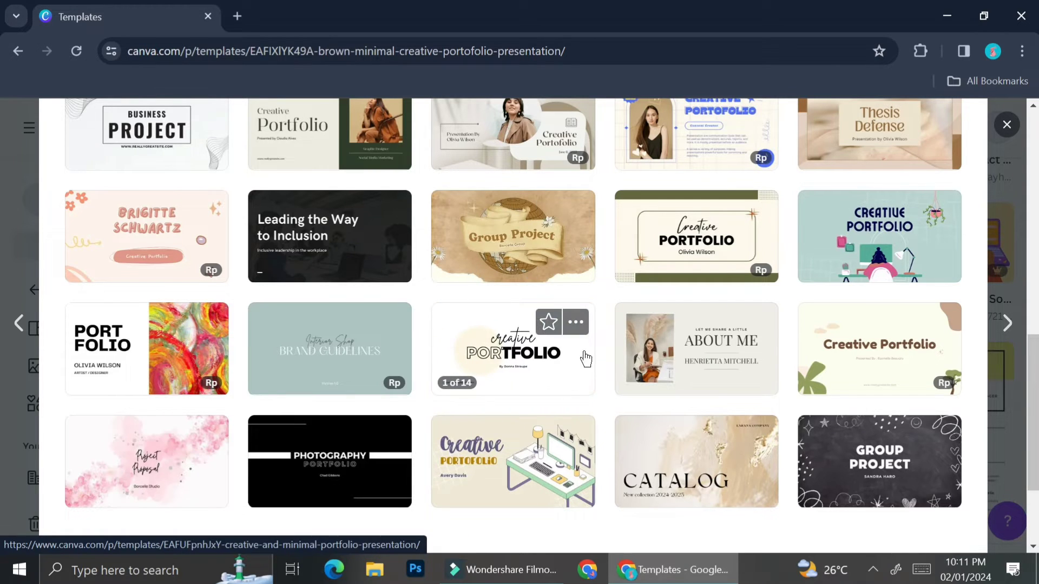
Open the Creative and Minimal Portfolio template and apply all 14 pages to the design.
click(529, 367)
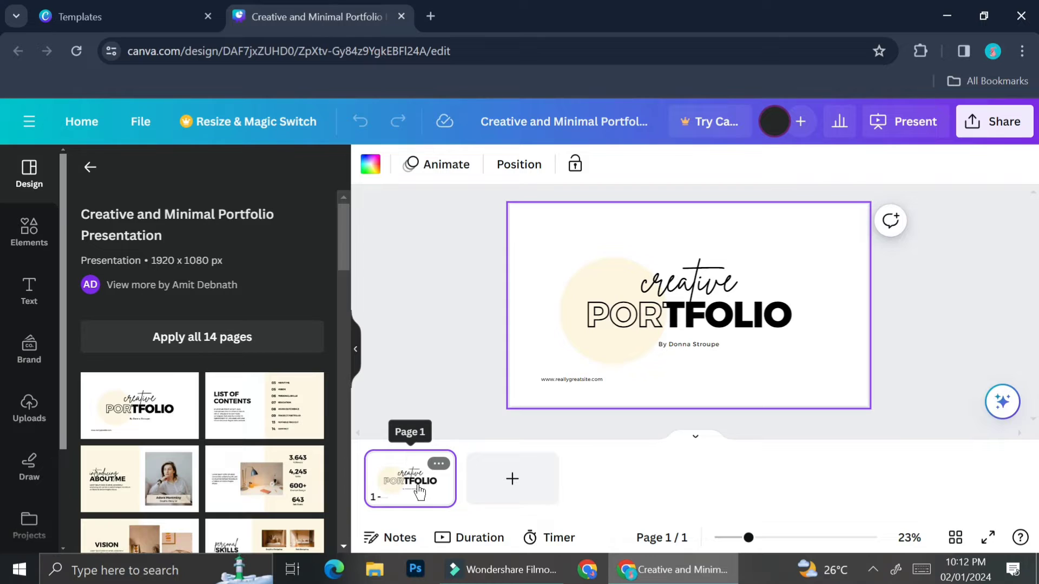
click(245, 337)
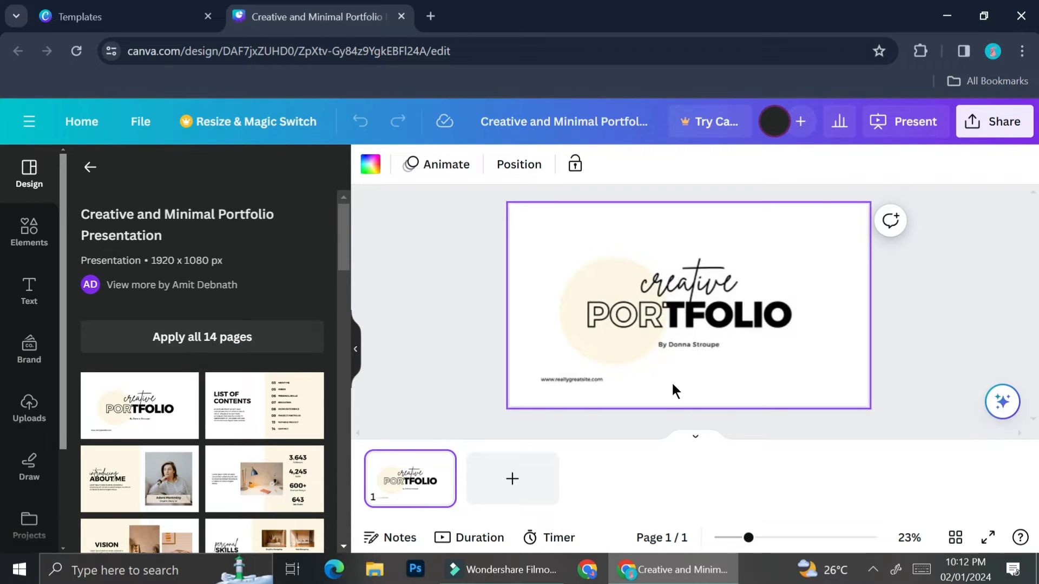
Go to page 2, List of Contents, select its paragraph and zoom in to 42%.
click(189, 341)
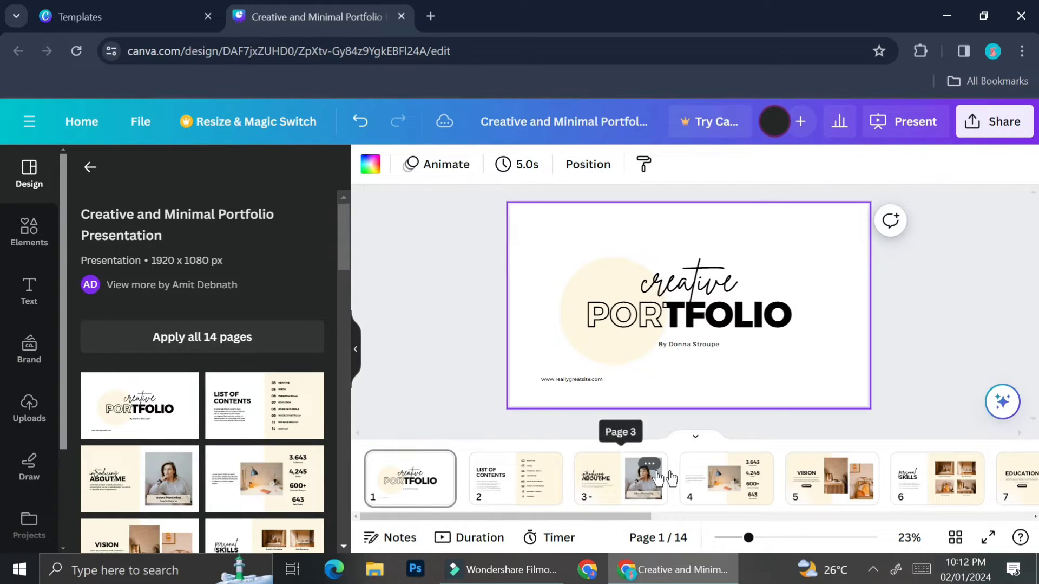
drag(524, 517, 414, 512)
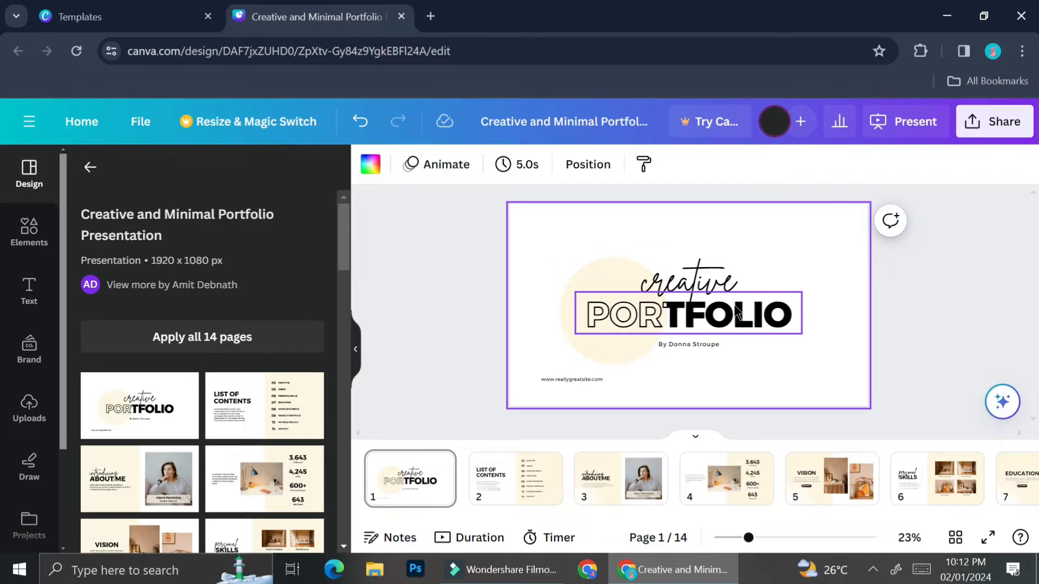
click(502, 491)
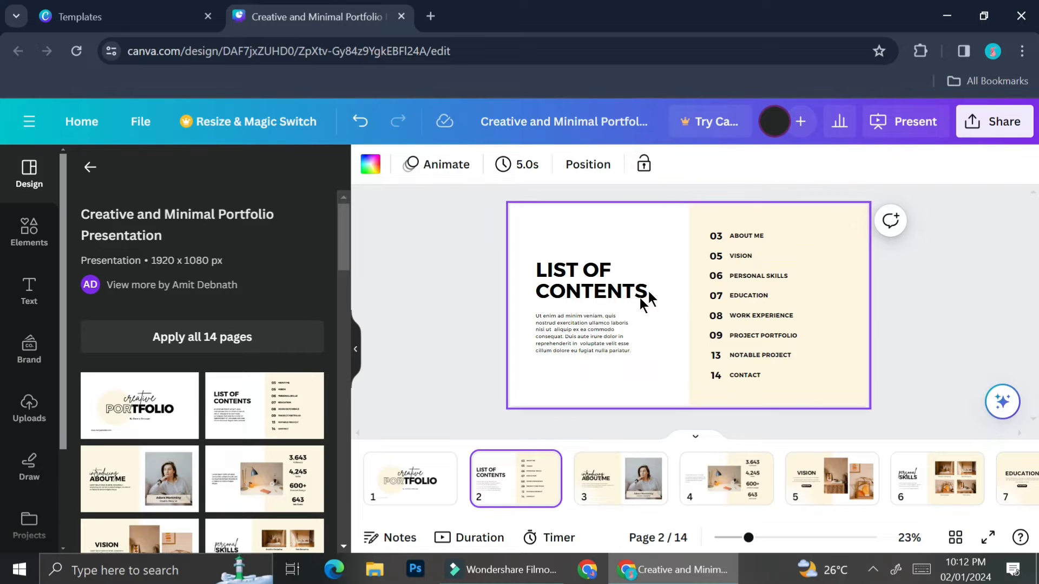
click(599, 341)
click(774, 537)
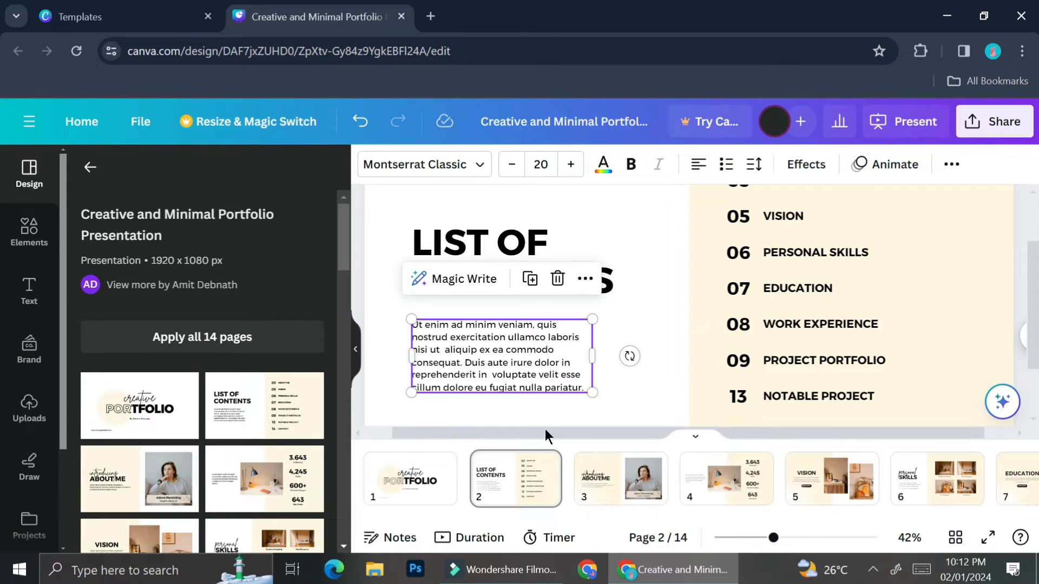
Go to page 3, About Me, and zoom out to about 32%.
click(636, 494)
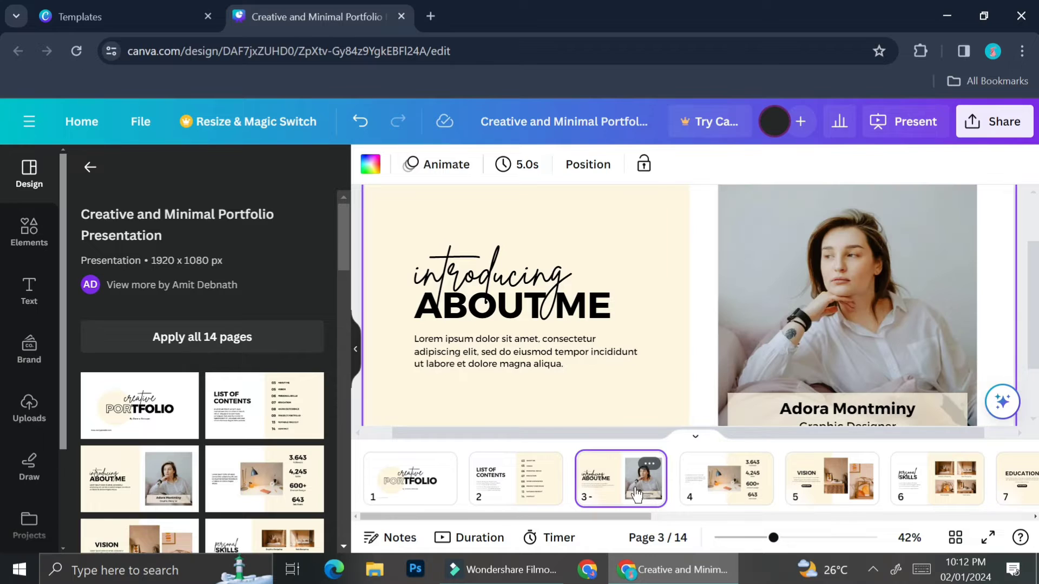
scroll(952, 284, down, 2)
scroll(954, 281, up, 2)
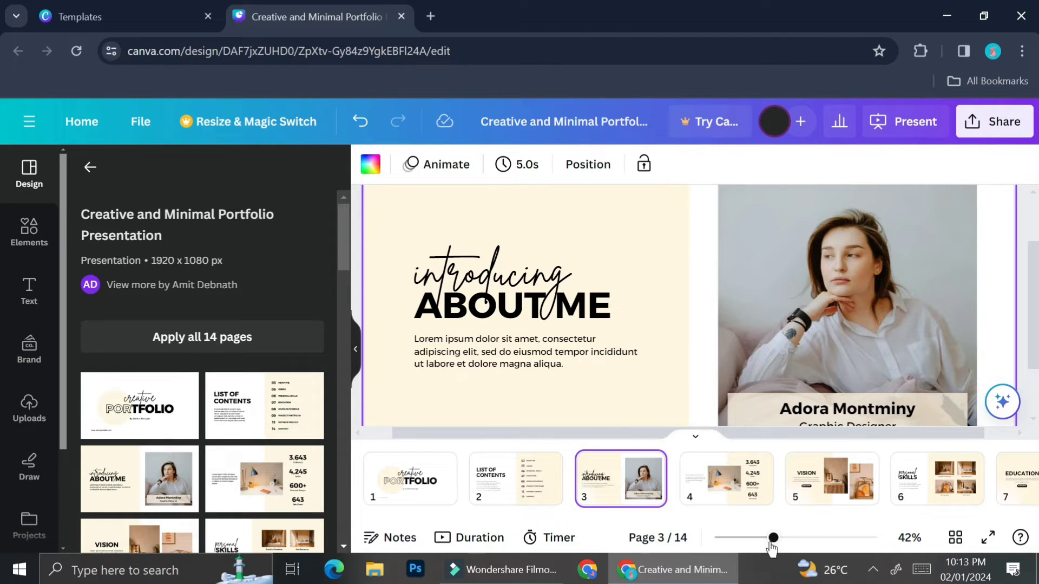
drag(773, 537, 762, 537)
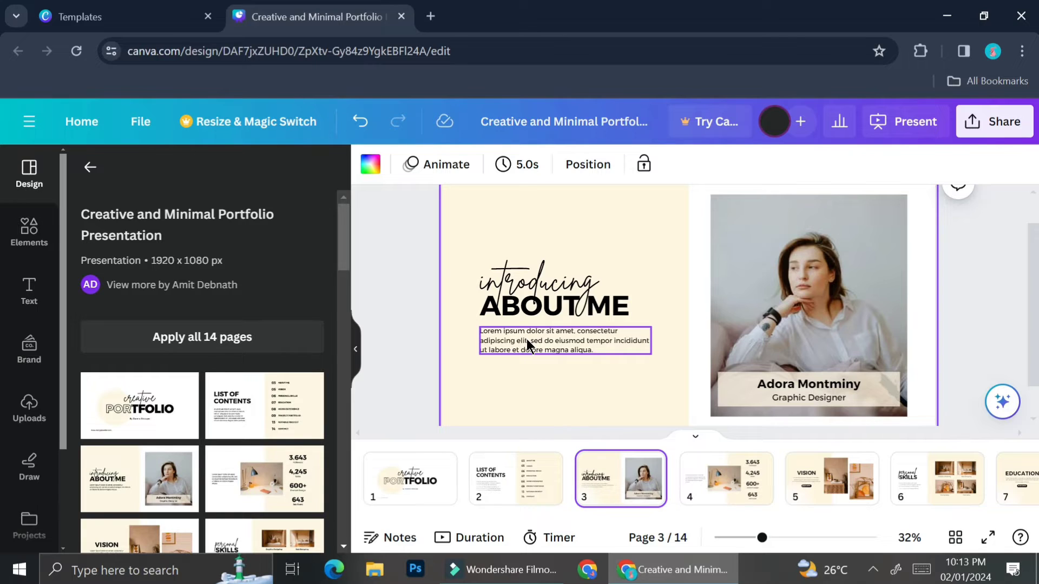
On page 4, zoomed to 25%, rename the Sales caption to 'Engagement Rate'.
click(725, 499)
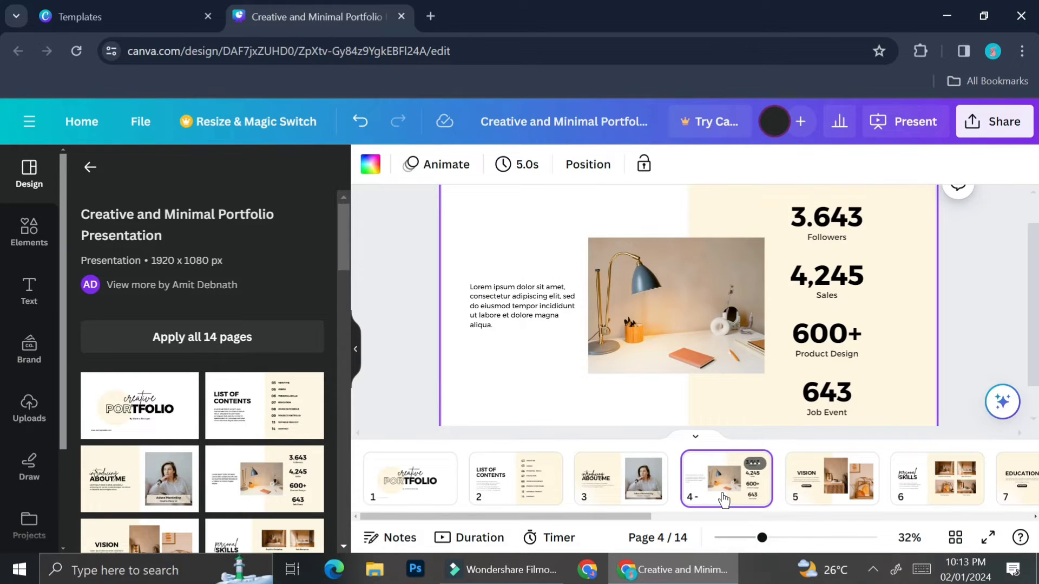
scroll(843, 350, up, 1)
drag(763, 537, 752, 537)
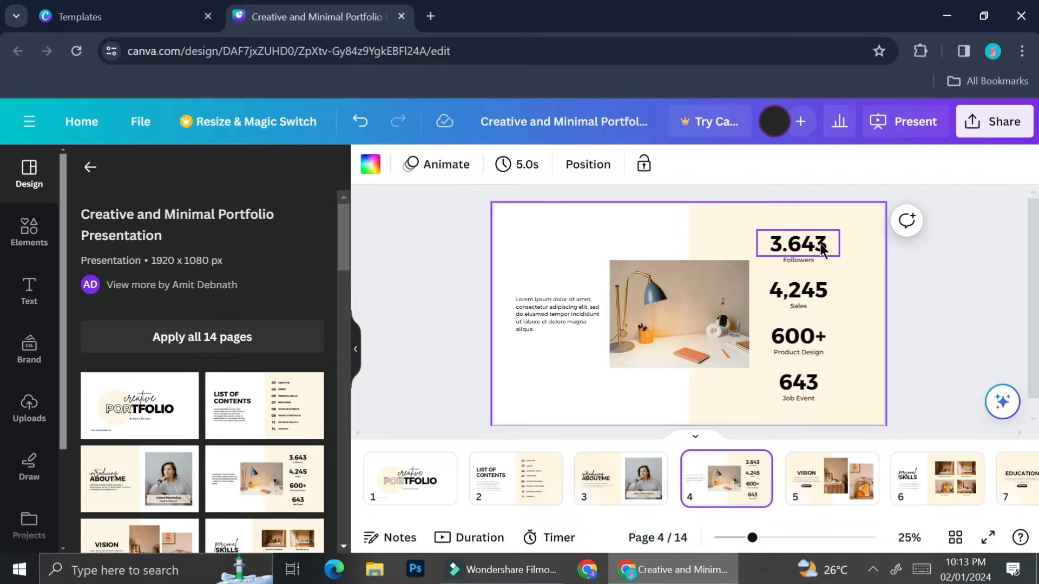
double_click(803, 305)
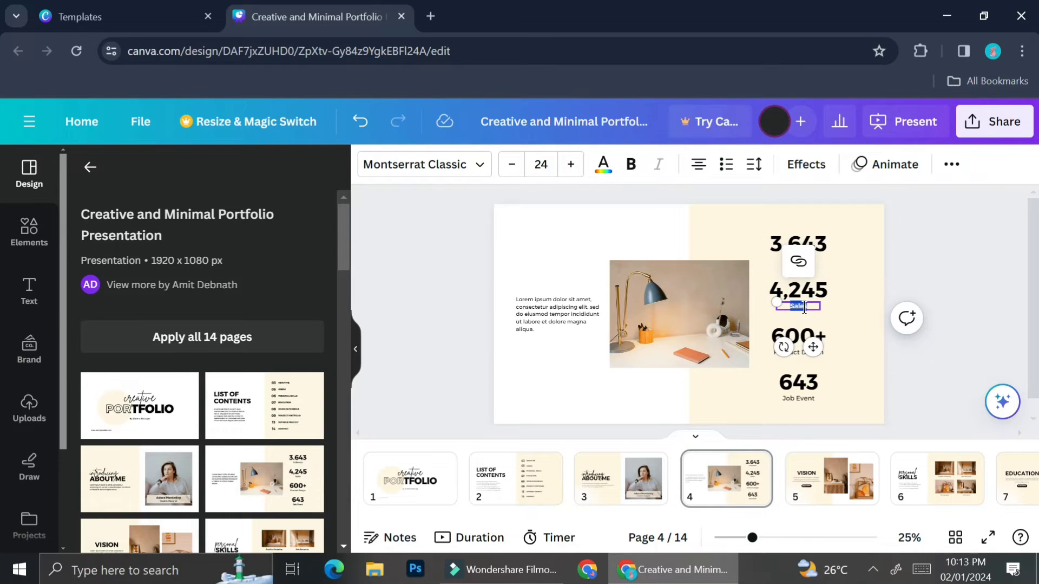
text(V)
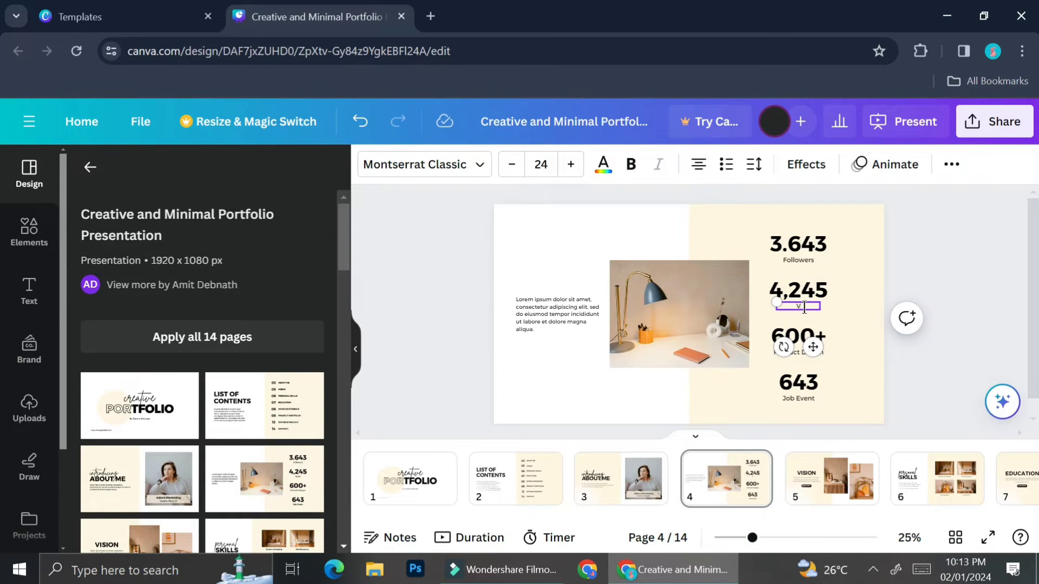
text(Enc)
key(BackSpace)
text(gagement R)
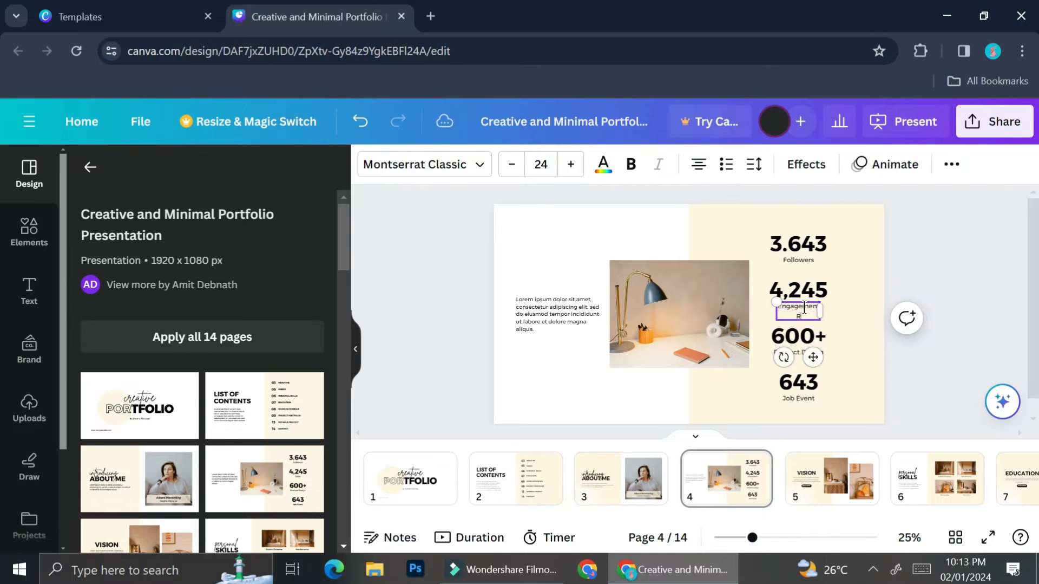
text(ate)
Change the 4,245 figure to 25%.
click(817, 290)
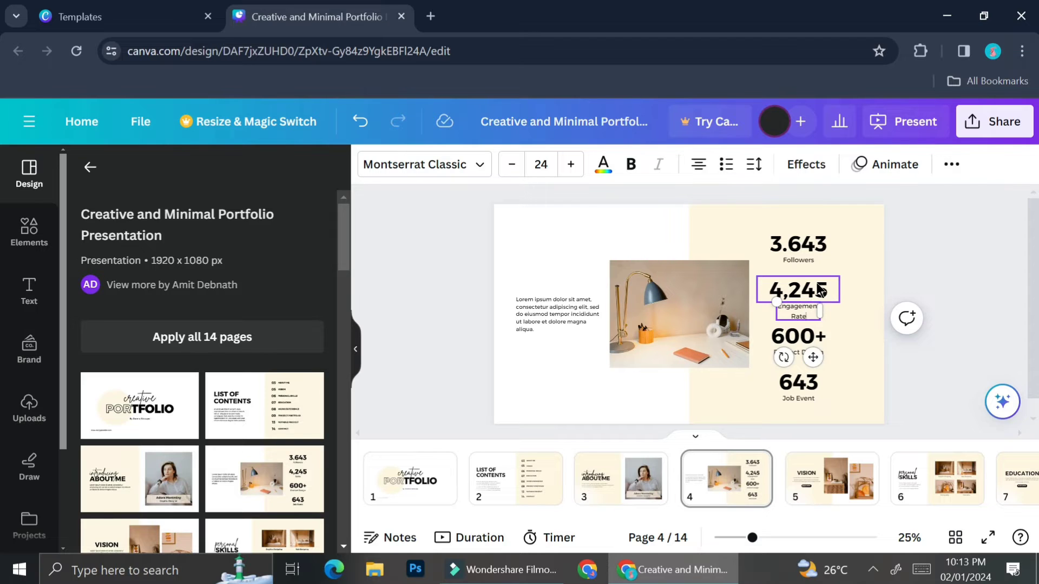
double_click(818, 290)
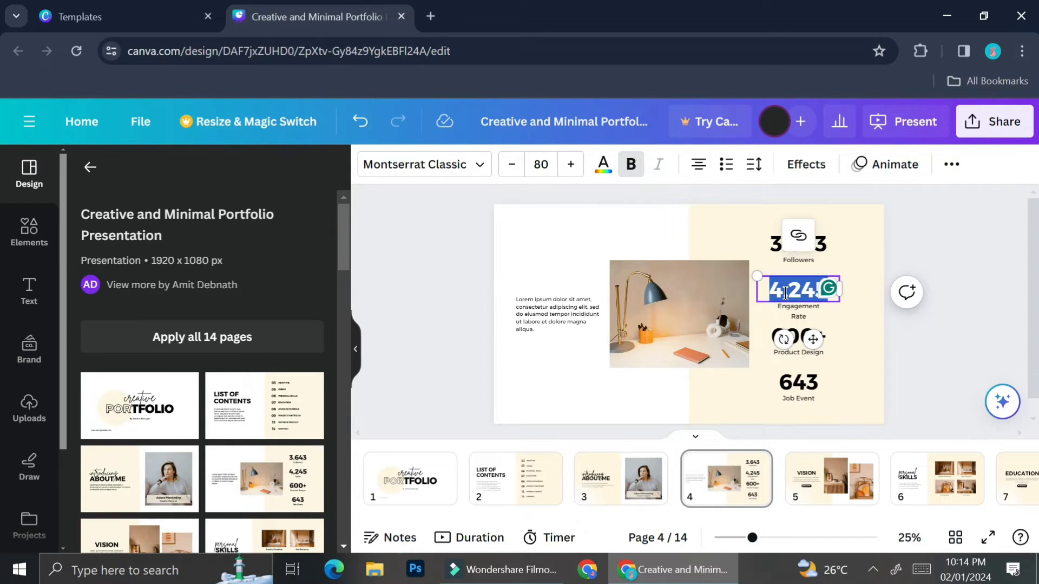
text(5%)
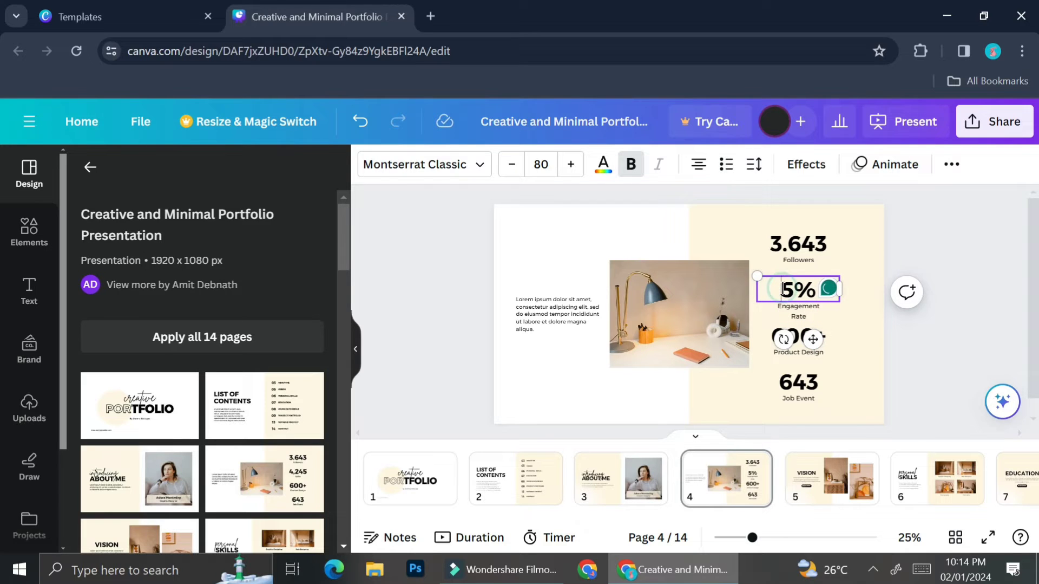
click(783, 288)
text(2)
click(853, 378)
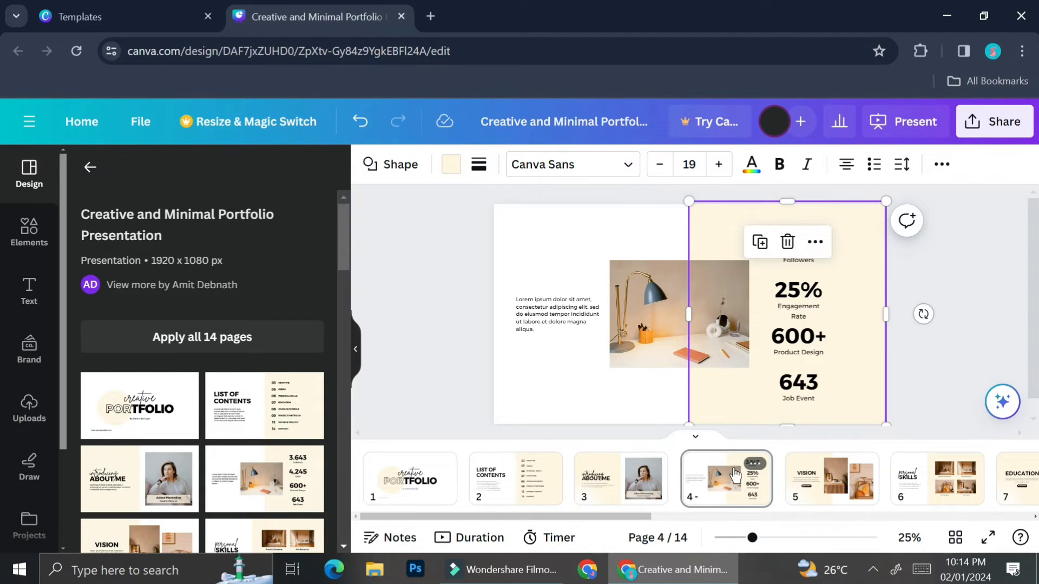
Delete page 5, the VISION page.
click(810, 491)
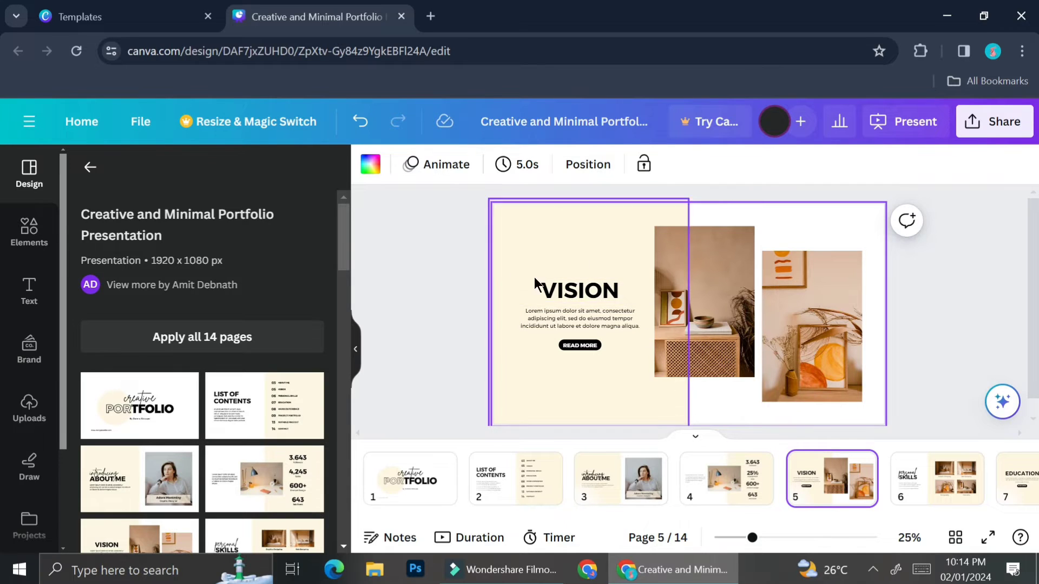
right_click(830, 473)
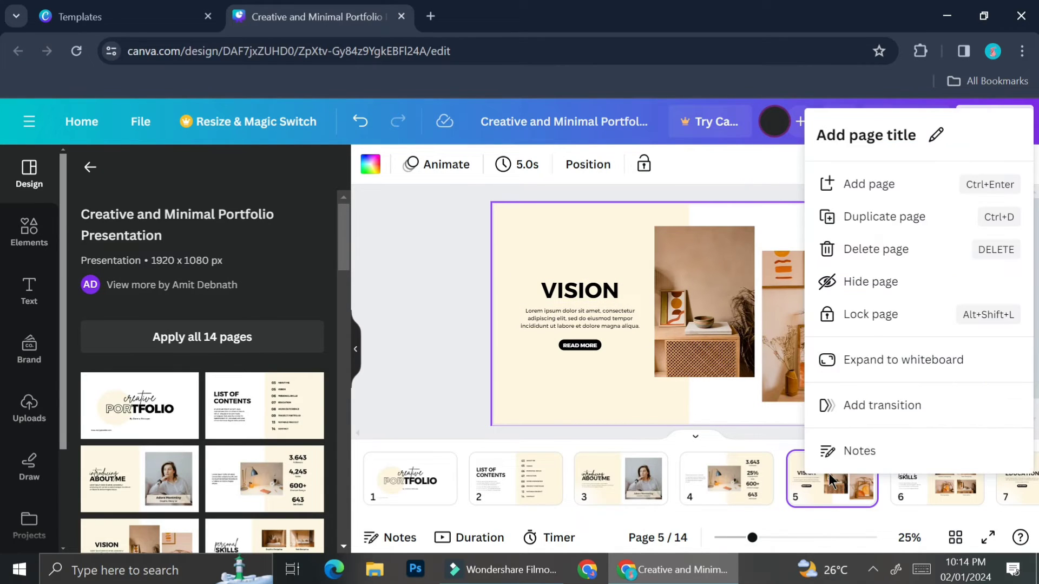
click(869, 251)
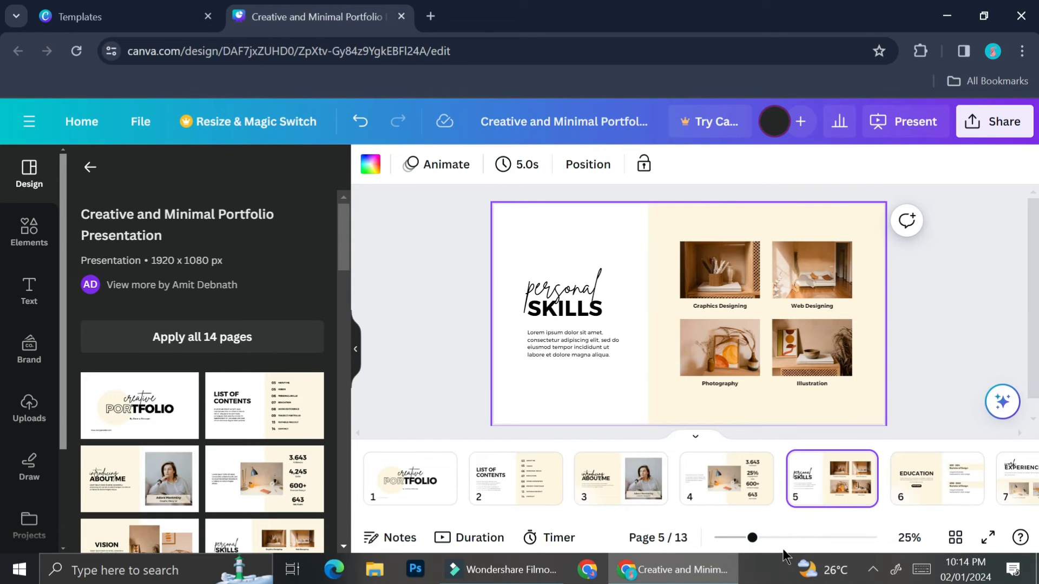
Zoom in on the Personal Skills page and rename the Graphics Designing caption to 'Instagram'.
click(767, 537)
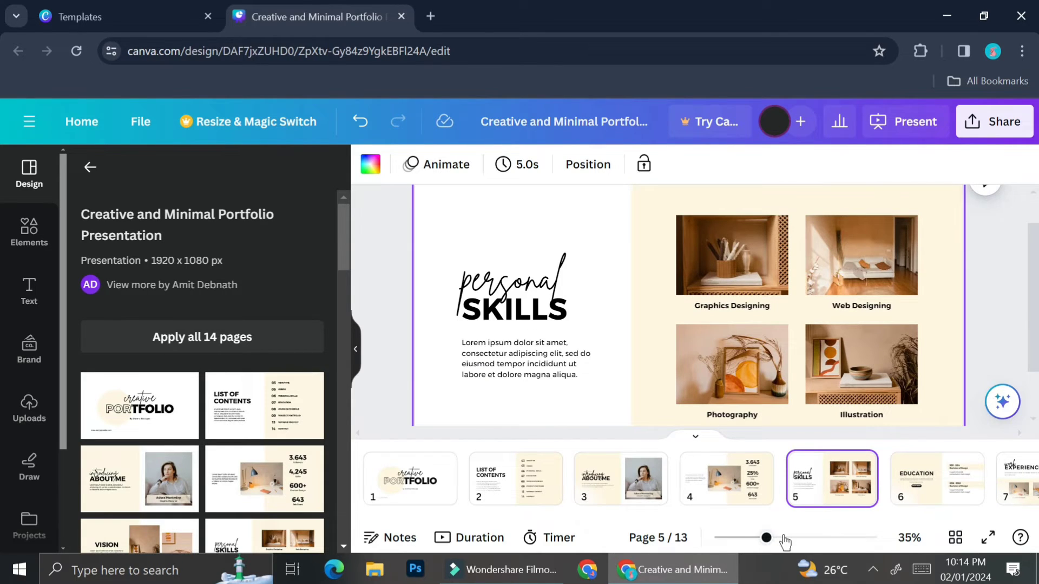
click(786, 537)
scroll(823, 255, up, 2)
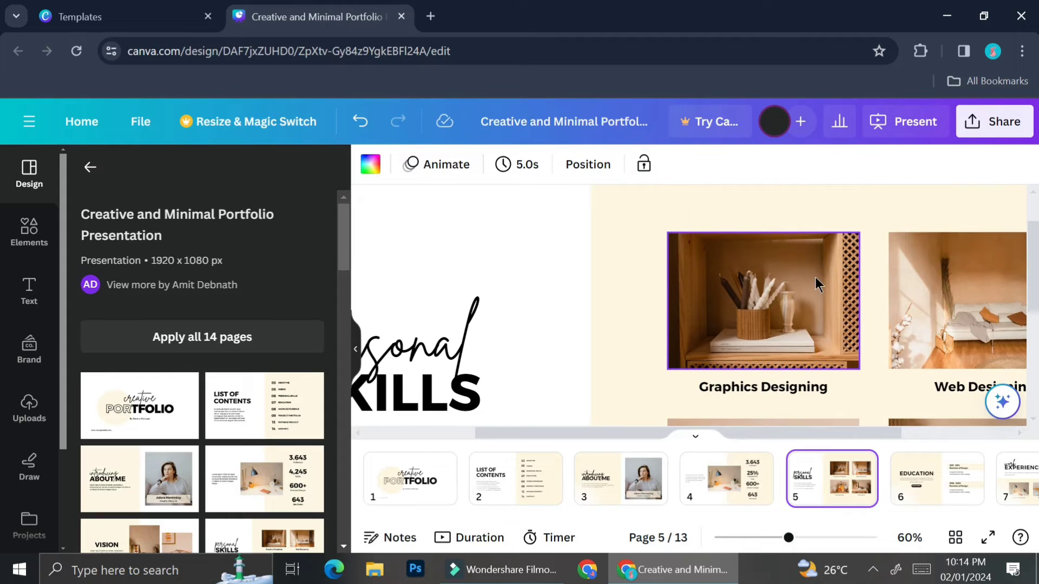
scroll(761, 365, down, 2)
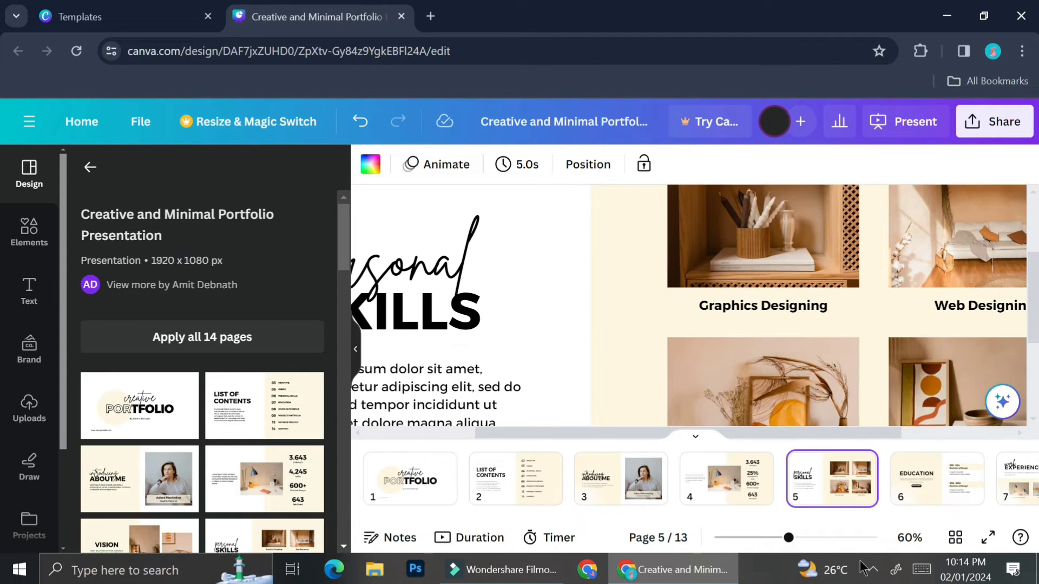
click(778, 537)
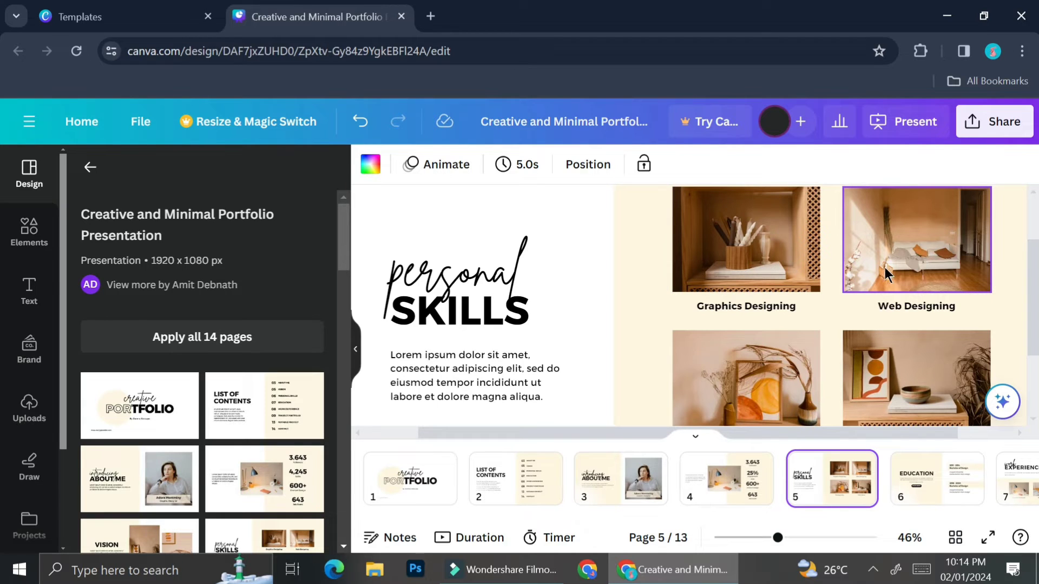
scroll(802, 374, down, 3)
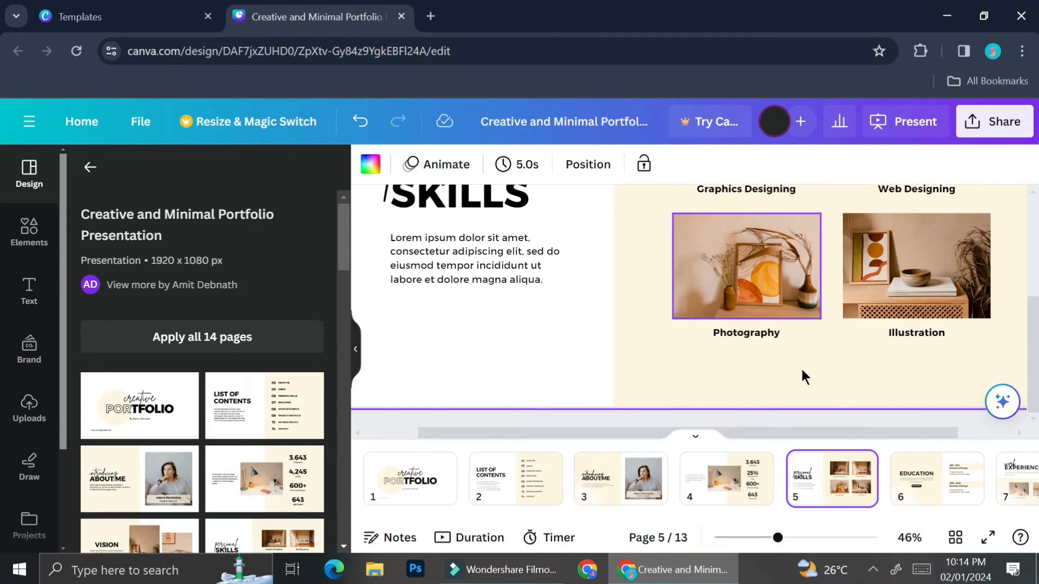
scroll(784, 353, up, 2)
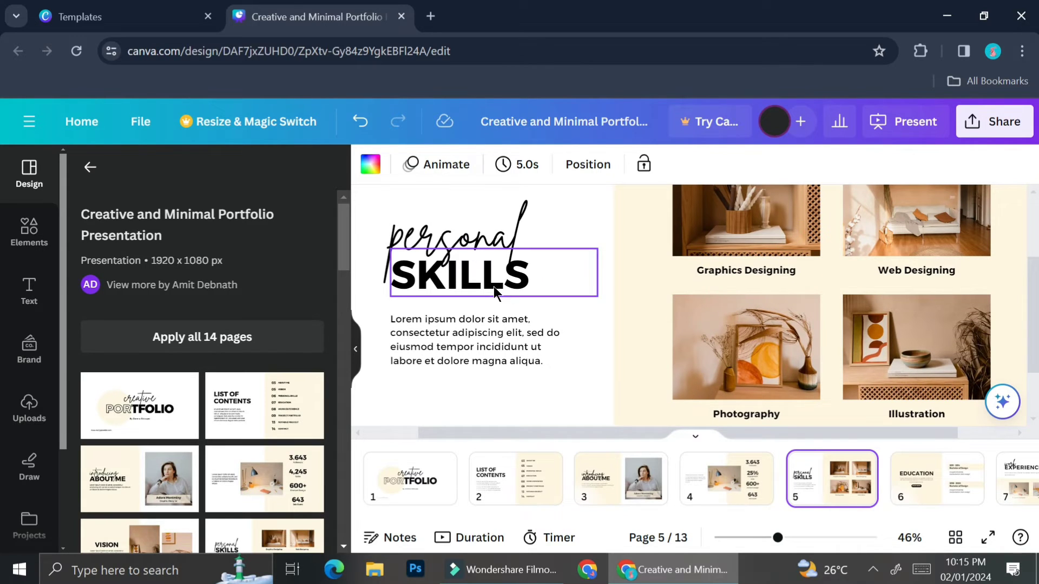
scroll(785, 275, up, 2)
click(762, 345)
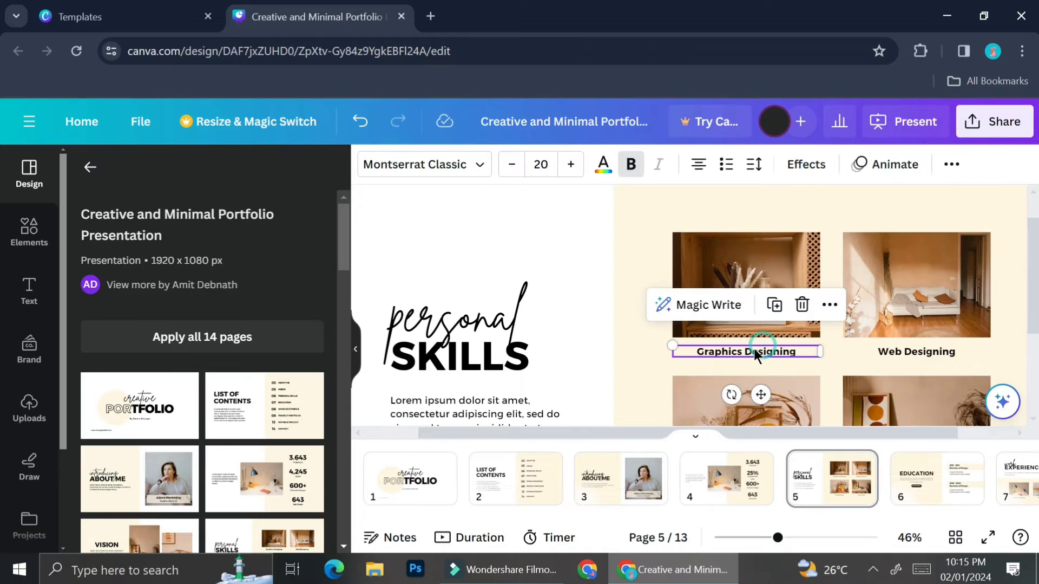
double_click(758, 350)
text(Instagram)
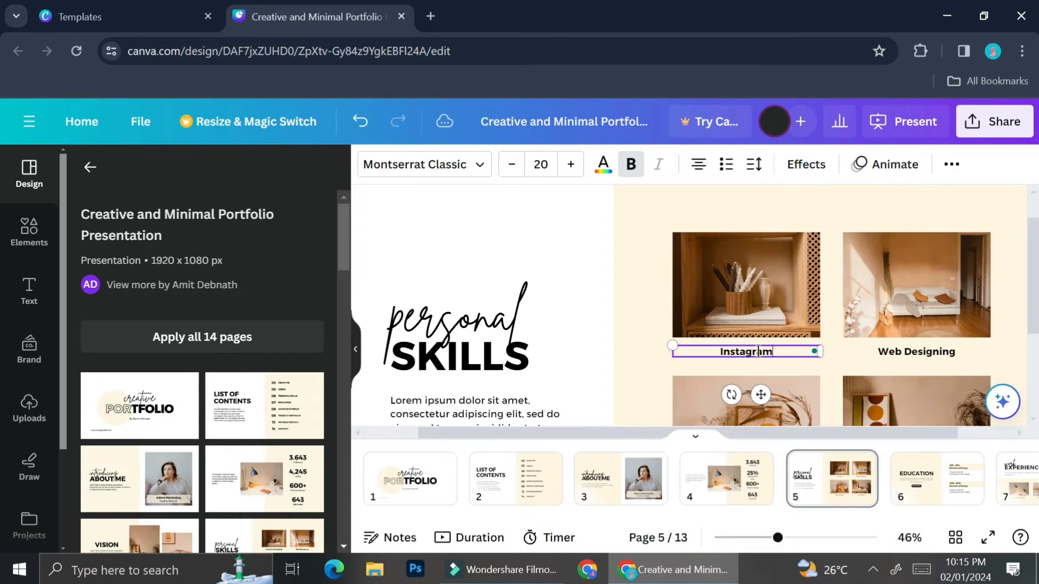
Rename the remaining three skill captions to 'Capcut', 'Ai' and 'Tiktok'.
click(904, 352)
click(930, 353)
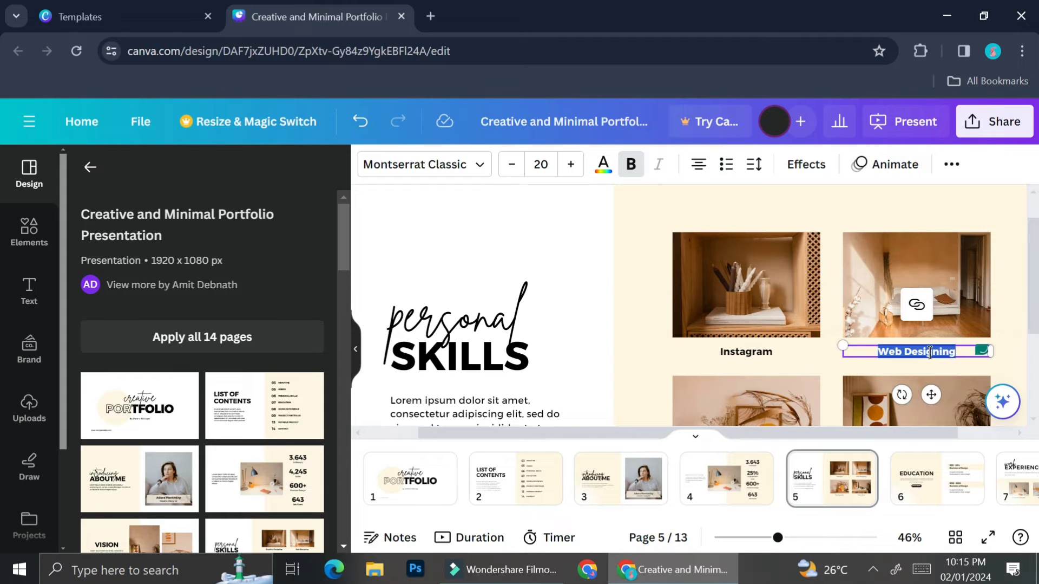
text(Capcut)
scroll(920, 346, down, 3)
click(762, 334)
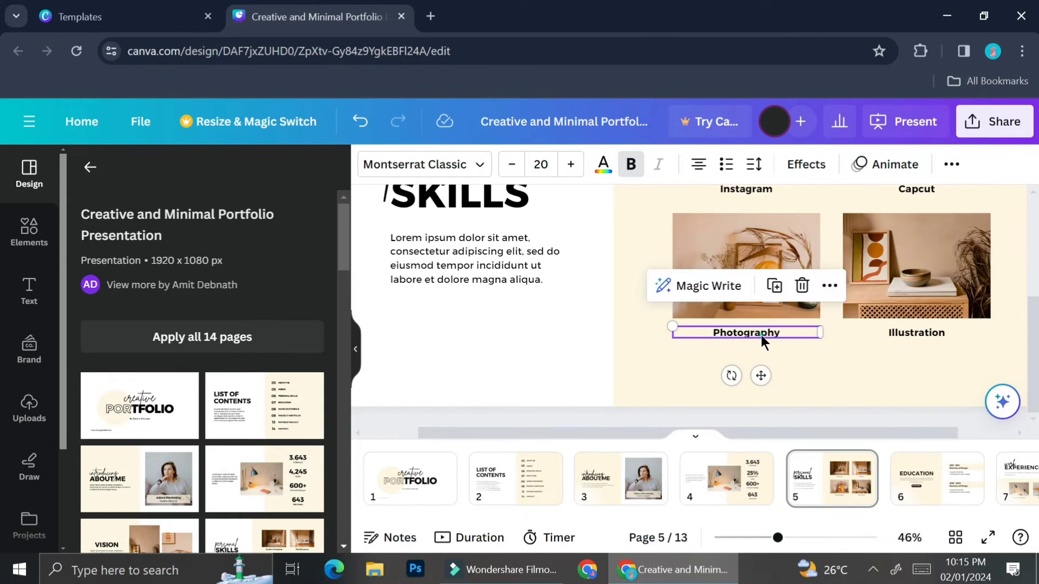
click(762, 334)
text(Ai)
click(900, 333)
click(900, 332)
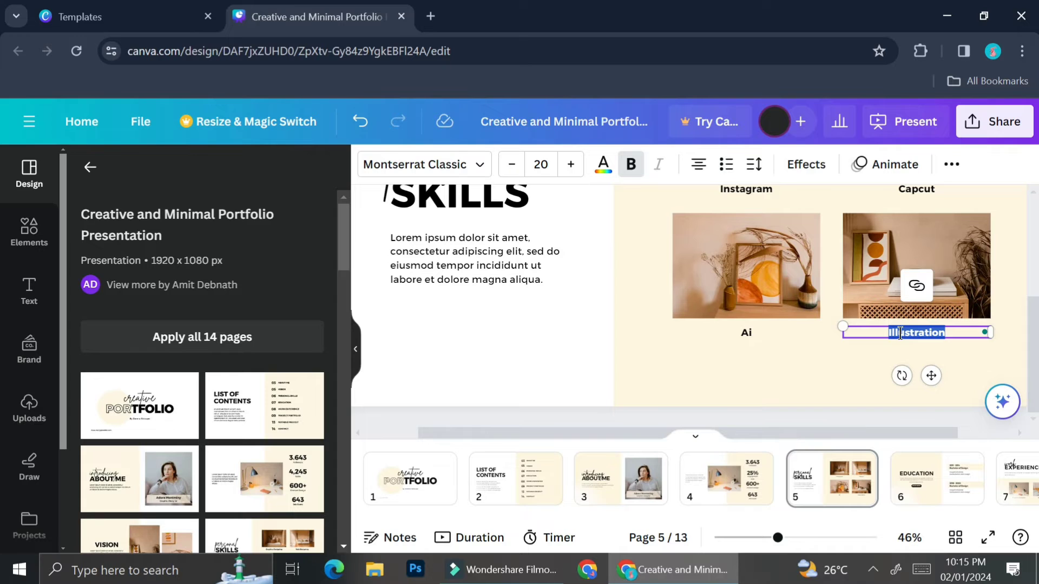
text(Tiktok)
scroll(541, 325, up, 2)
click(487, 351)
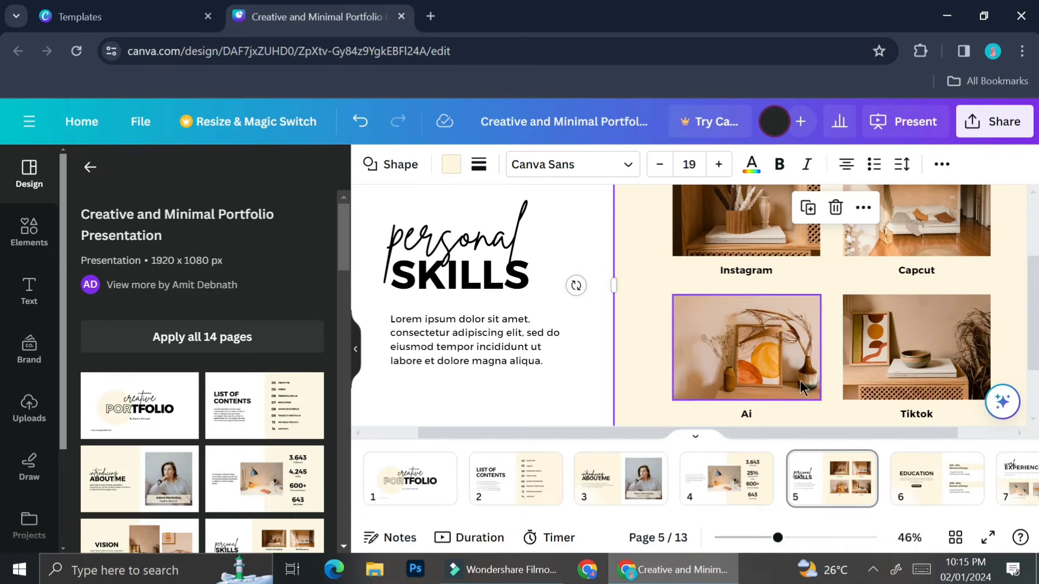
Replace the photo above the Instagram caption with a resized, repositioned Instagram logo.
click(12, 235)
text(instagram)
click(184, 272)
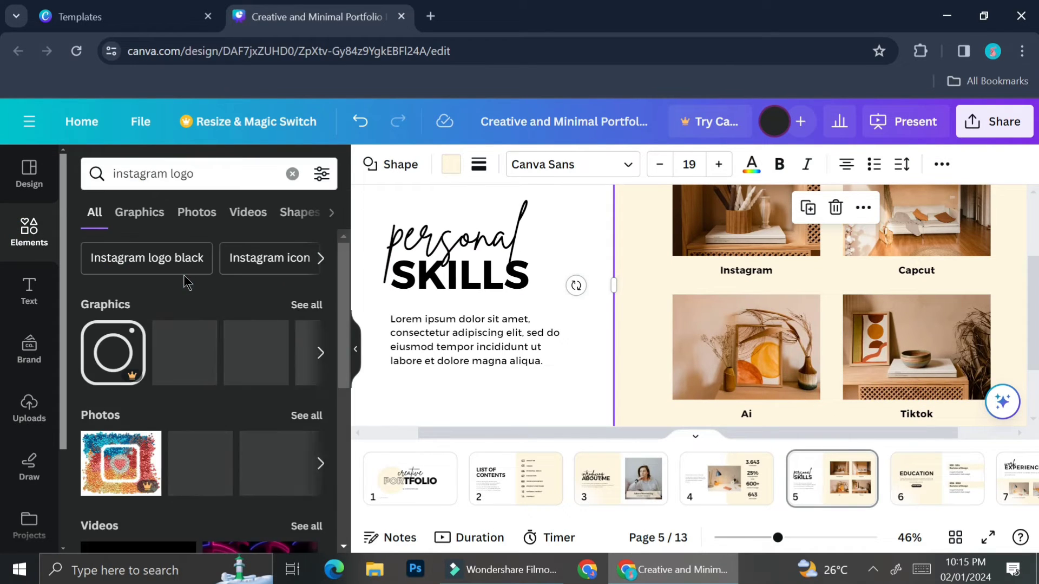
click(307, 304)
scroll(626, 318, up, 1)
click(715, 249)
key(Delete)
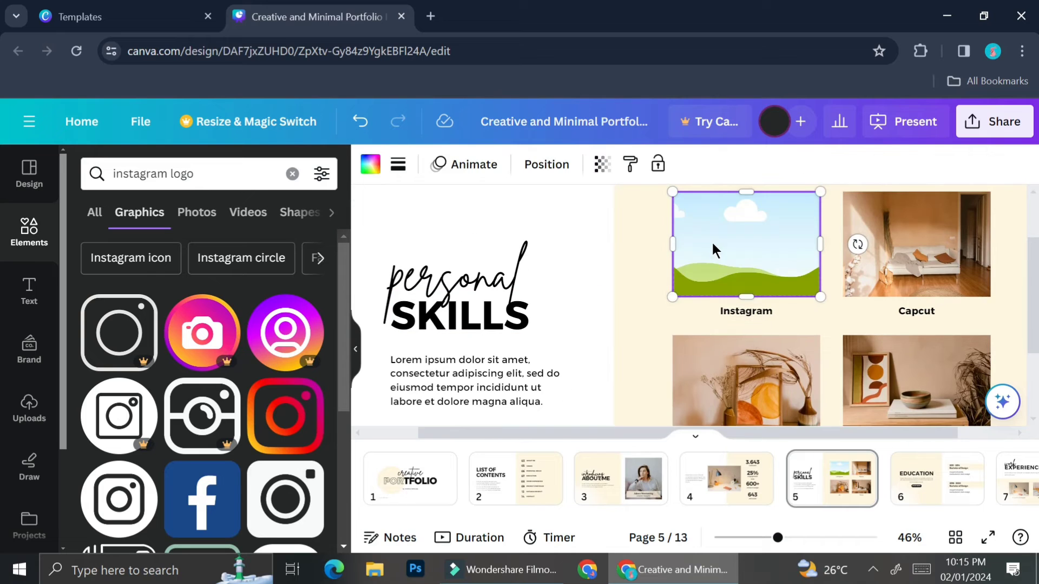
key(Delete)
click(285, 415)
scroll(704, 325, down, 3)
drag(770, 225, 651, 342)
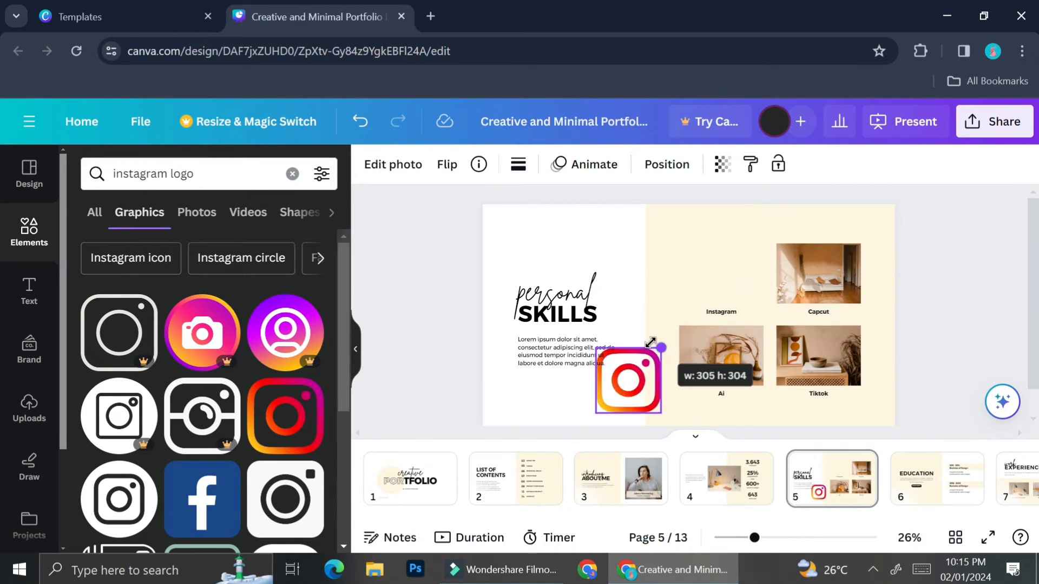
drag(628, 379, 720, 273)
Retitle the Tiktok caption 'Canva' and replace its photo with a resized Canva logo.
click(292, 173)
text(capcut)
click(181, 243)
click(304, 305)
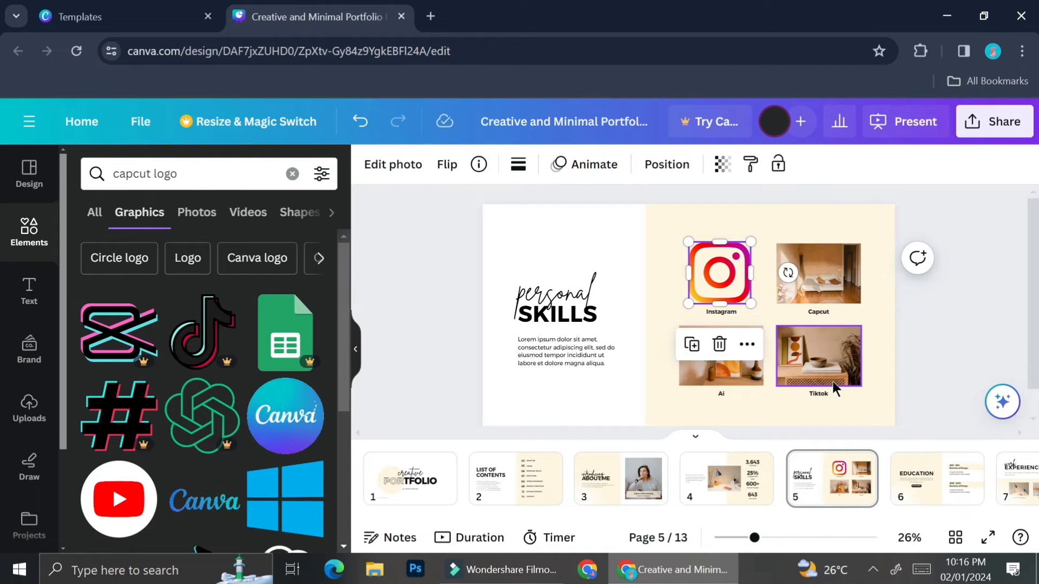
double_click(819, 393)
text(Canva)
click(819, 354)
key(Delete)
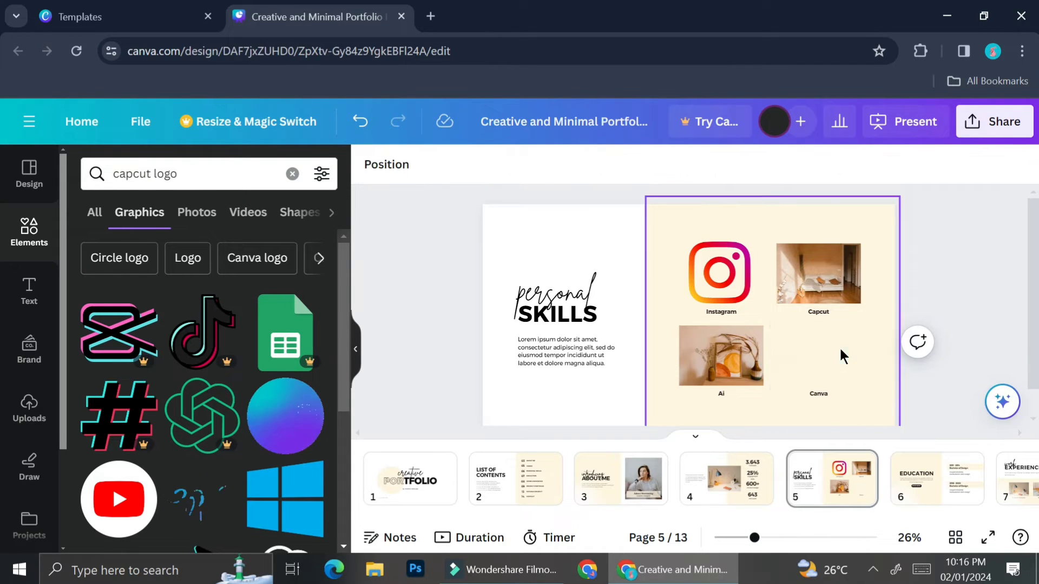
click(285, 415)
drag(777, 228, 673, 325)
drag(657, 371, 835, 351)
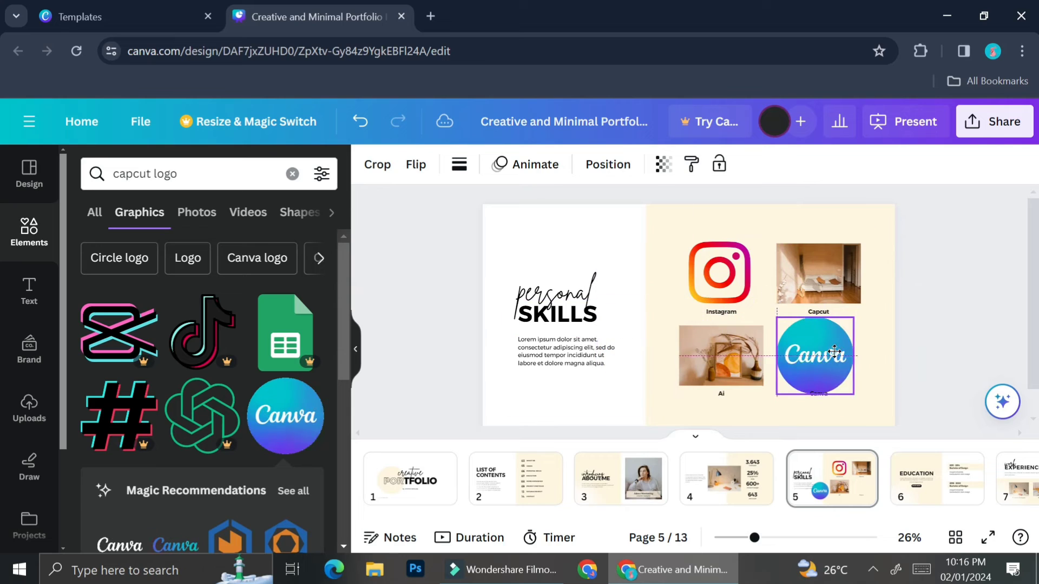
Search graphics for an Adobe Illustrator logo for the Ai slot, then go to page 6, Education.
click(722, 355)
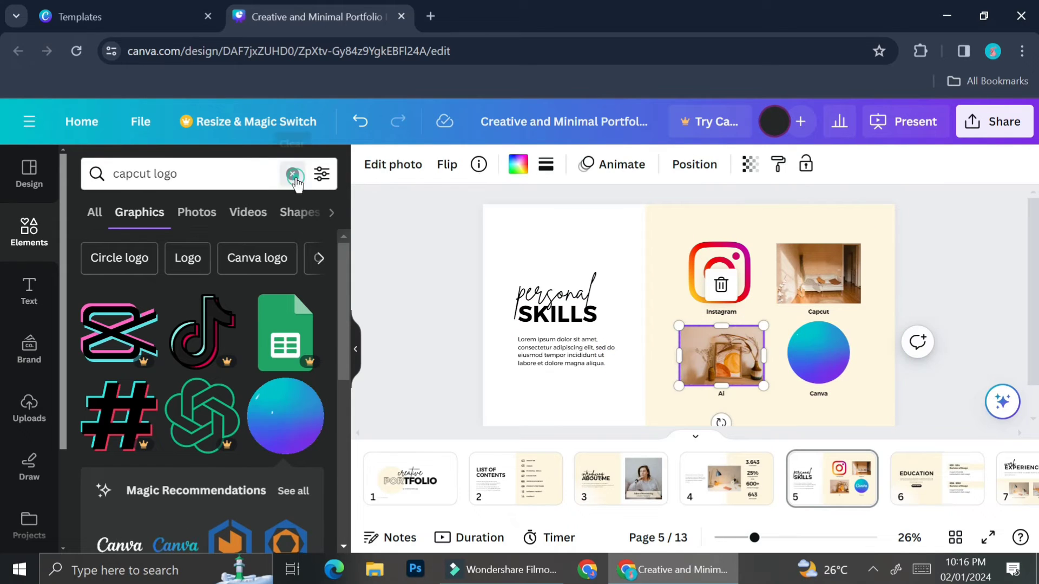
click(295, 177)
text(Ai)
key(BackSpace)
text(dobe i)
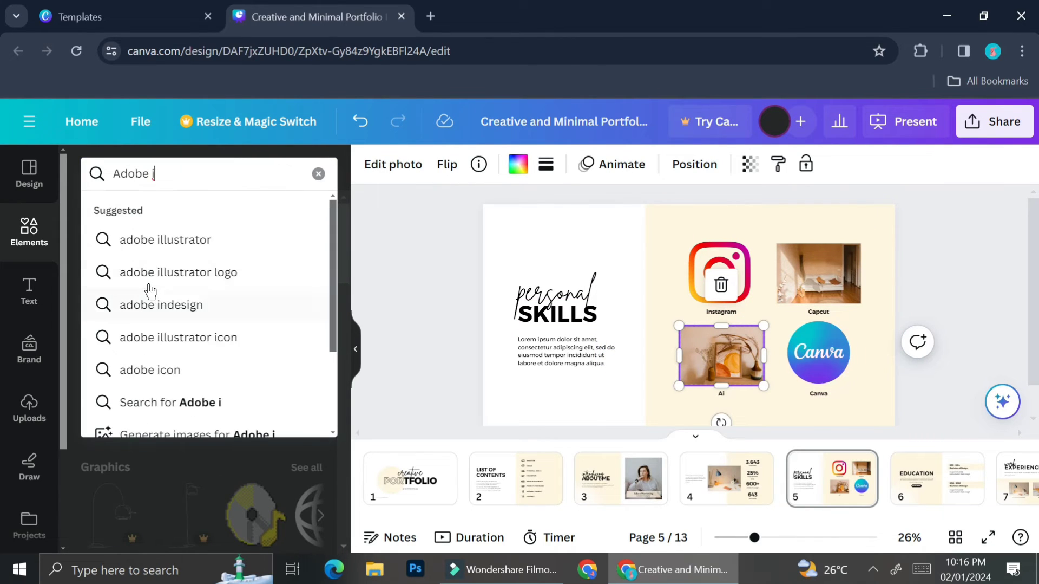
click(150, 287)
click(303, 304)
scroll(181, 433, down, 5)
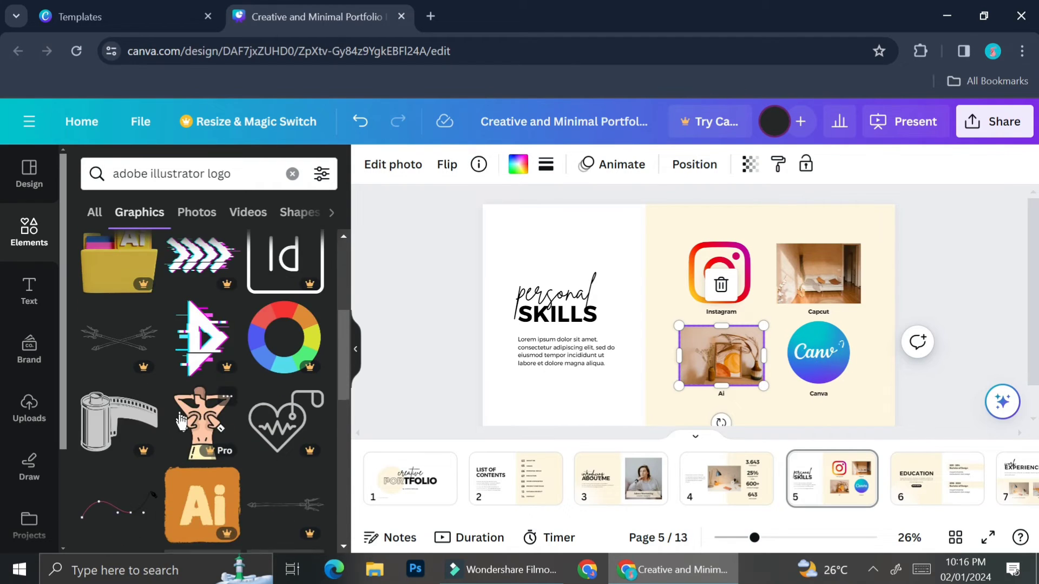
scroll(856, 362, up, 3)
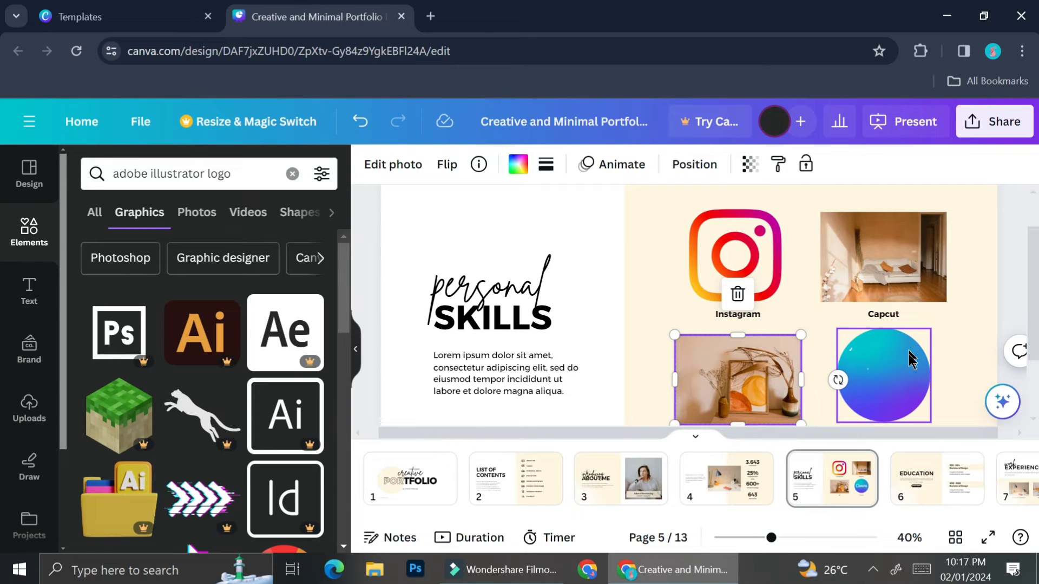
click(919, 487)
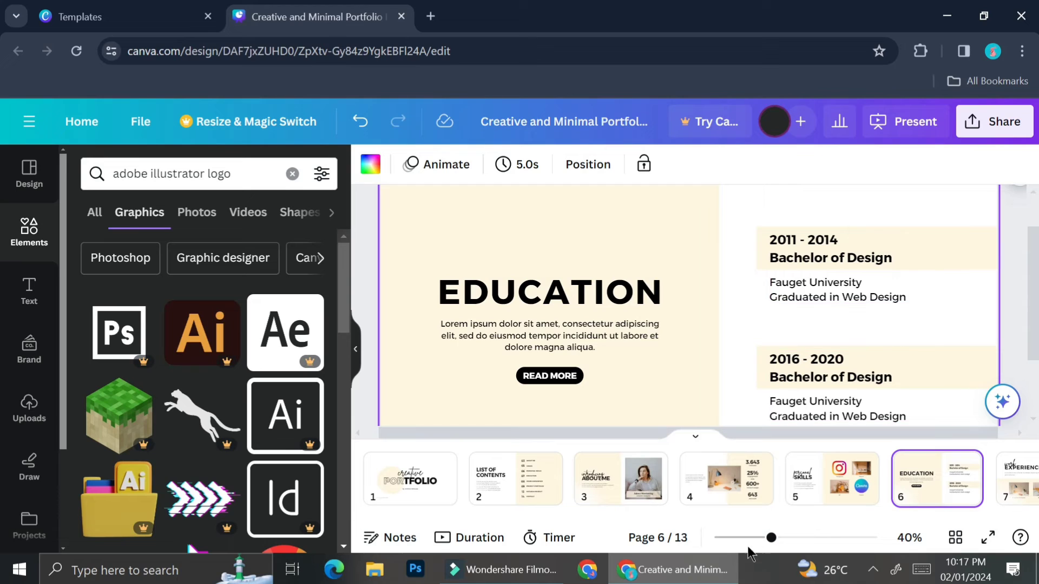
Zoom out to 29% and bring up page 7, the Work Experience slide.
drag(771, 537, 756, 537)
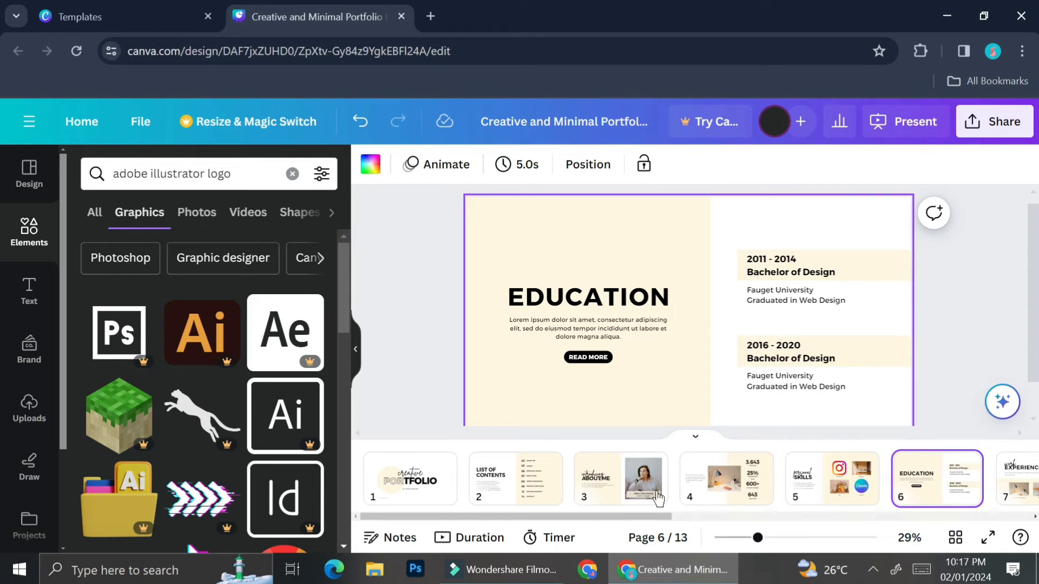
scroll(644, 519, right, 2)
scroll(645, 523, right, 3)
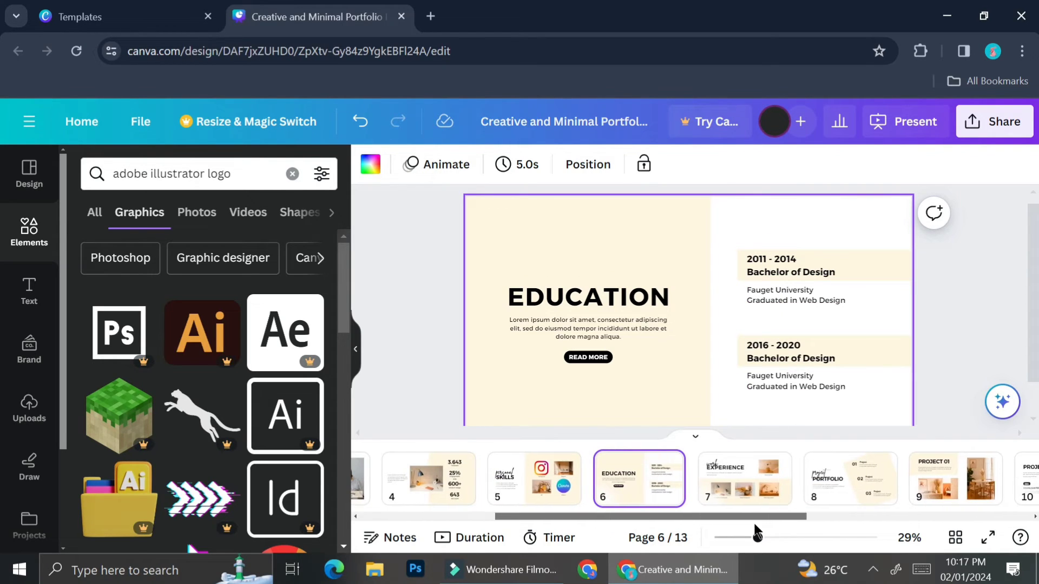
click(729, 496)
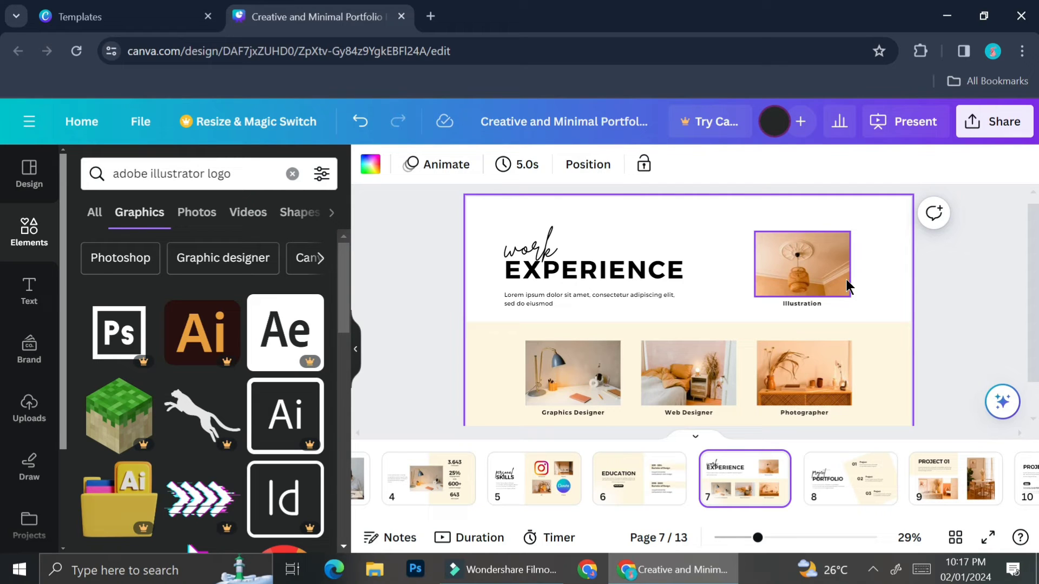
Rename the Illustration label under the lamp photo to 'Project 1'.
click(789, 301)
click(792, 299)
text(c)
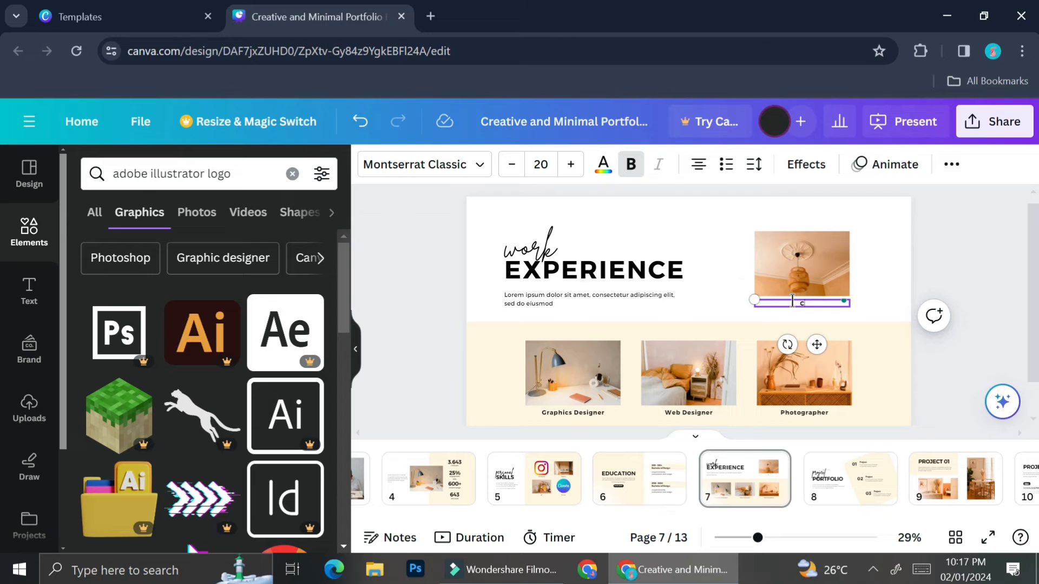
key(BackSpace)
text(Project 1)
Rename the Graphics Designer and Web Designer captions to 'Company 1' and 'Project 2'.
click(562, 411)
double_click(572, 411)
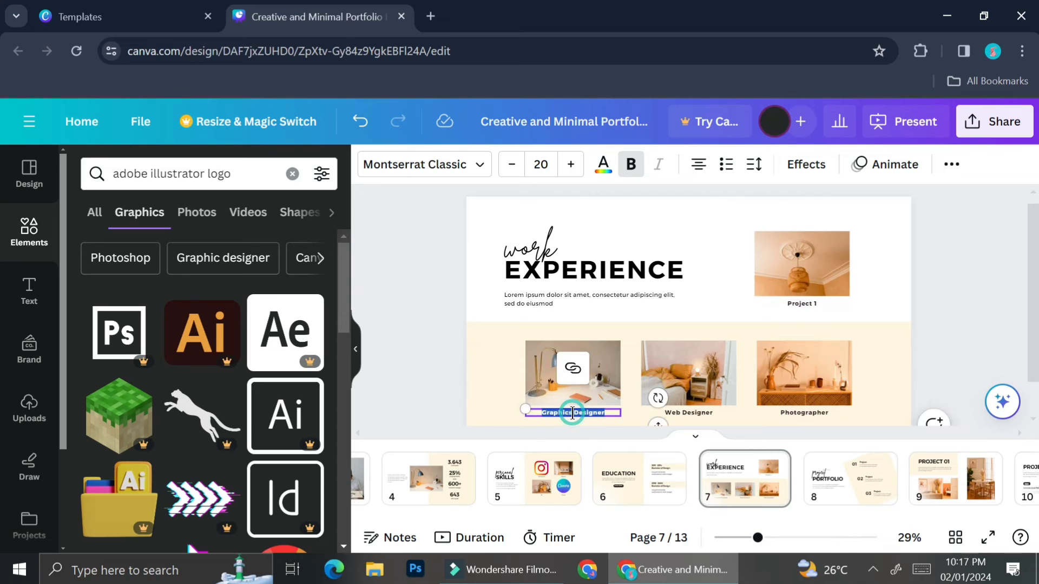
text(Compan)
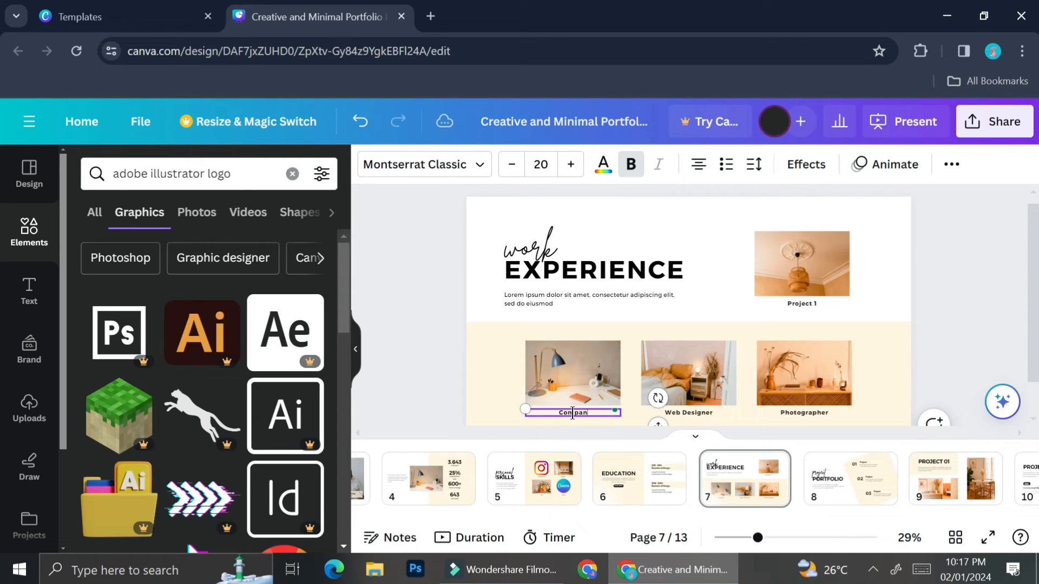
text(y 1)
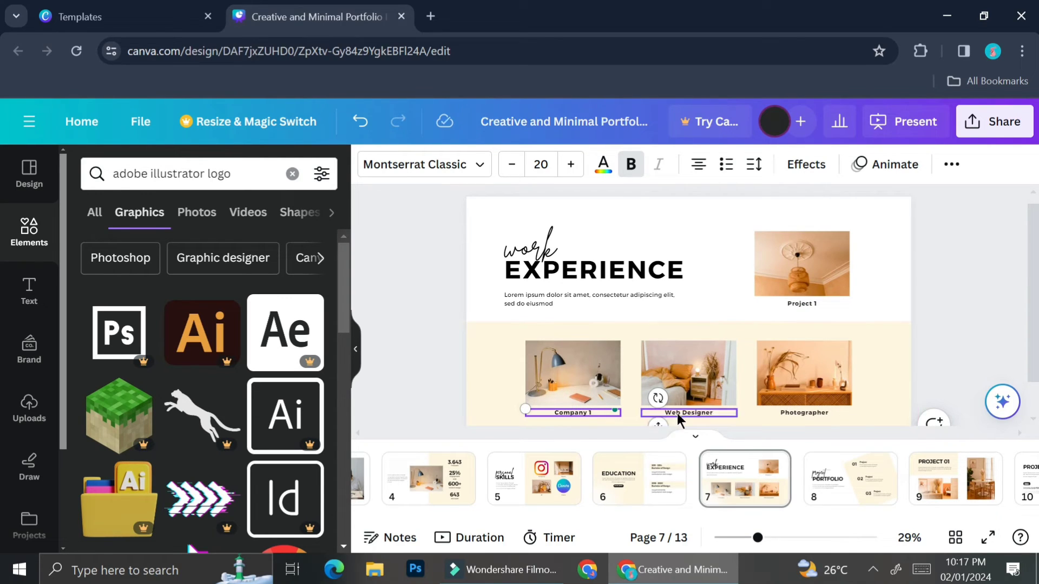
click(678, 411)
click(704, 412)
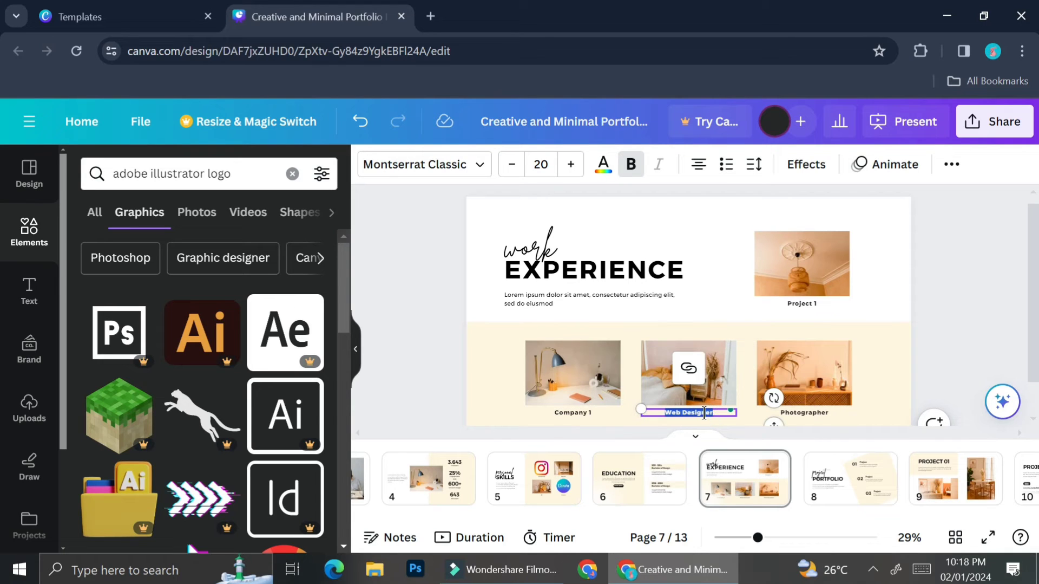
text(Project 2)
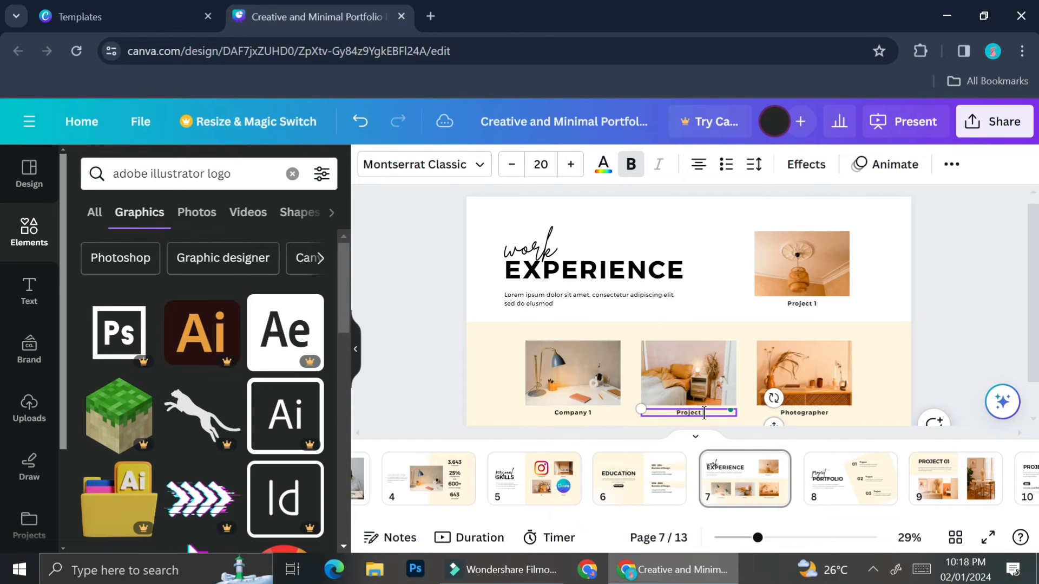
Rename the Photographer caption to 'Project 3'.
click(809, 413)
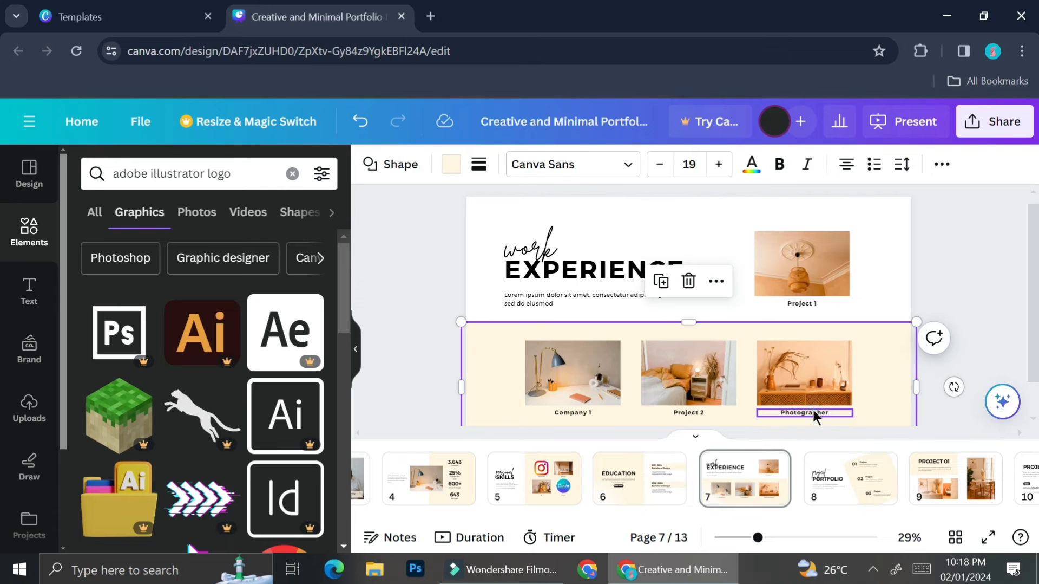
click(801, 406)
click(804, 407)
text(Projet)
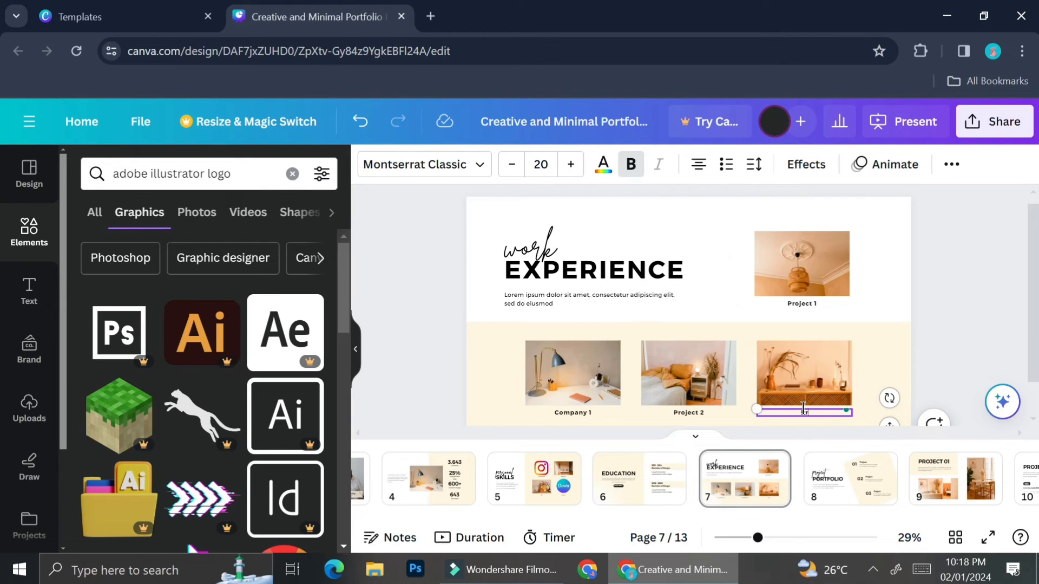
key(BackSpace)
text(ct 3)
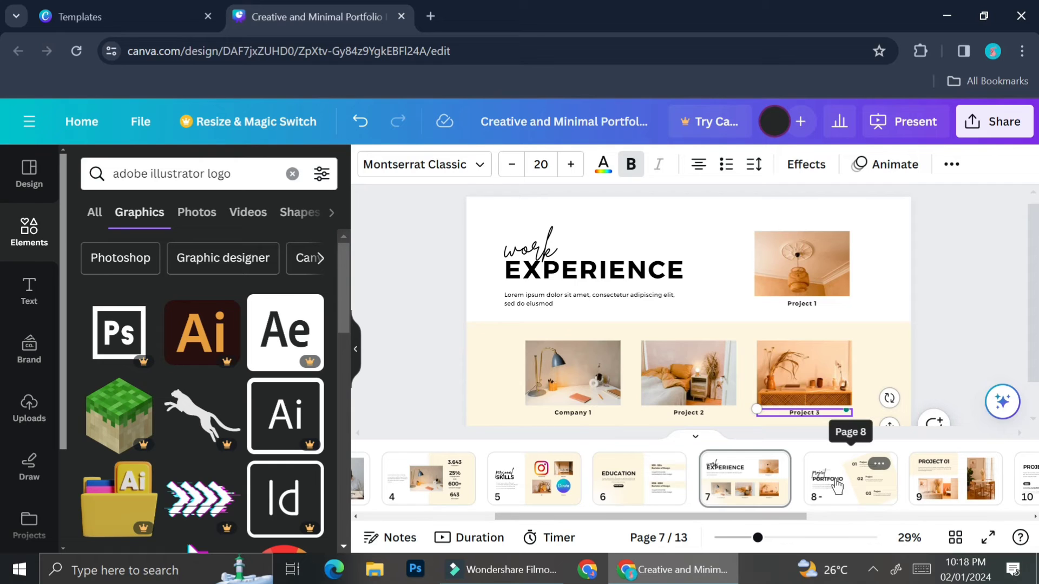
Flip between pages 7 and 8 of the portfolio.
click(837, 488)
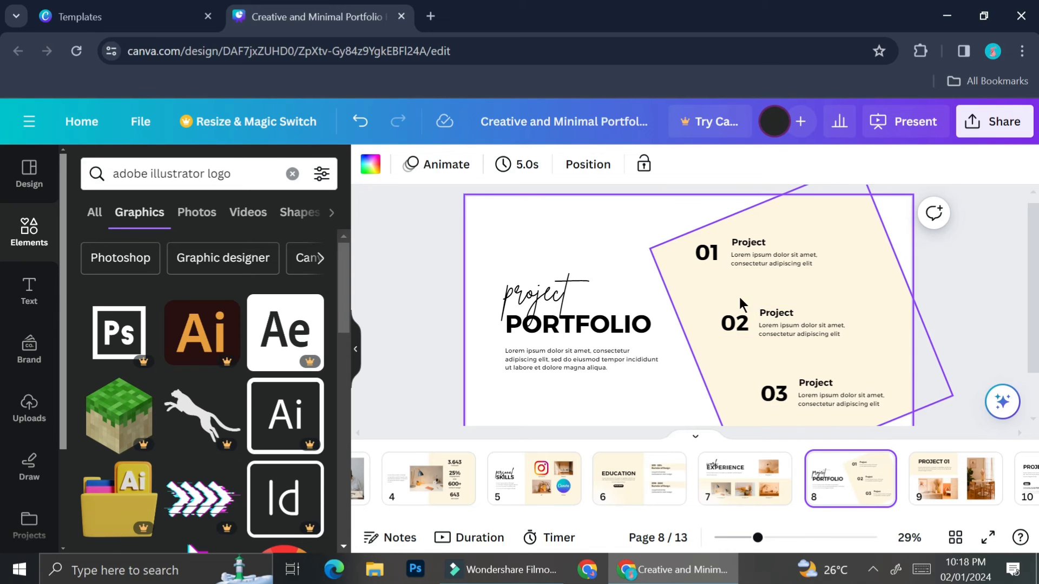
click(743, 493)
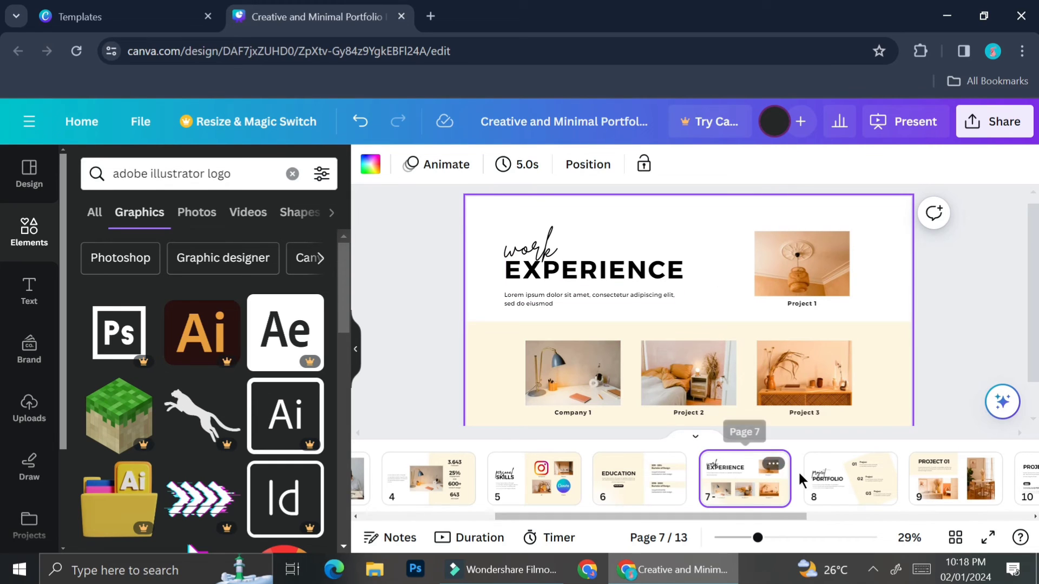
click(828, 484)
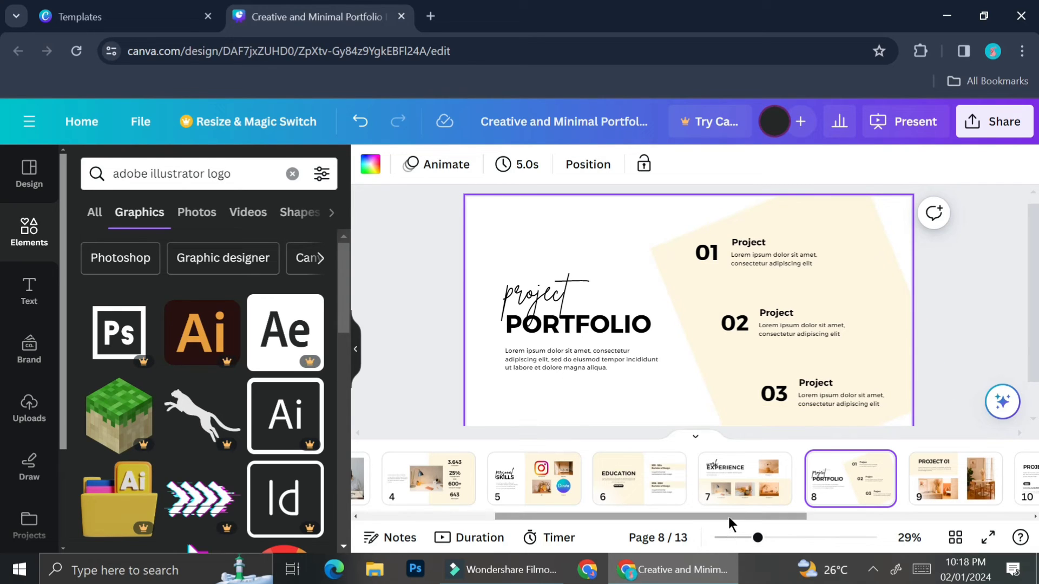
drag(728, 514, 868, 518)
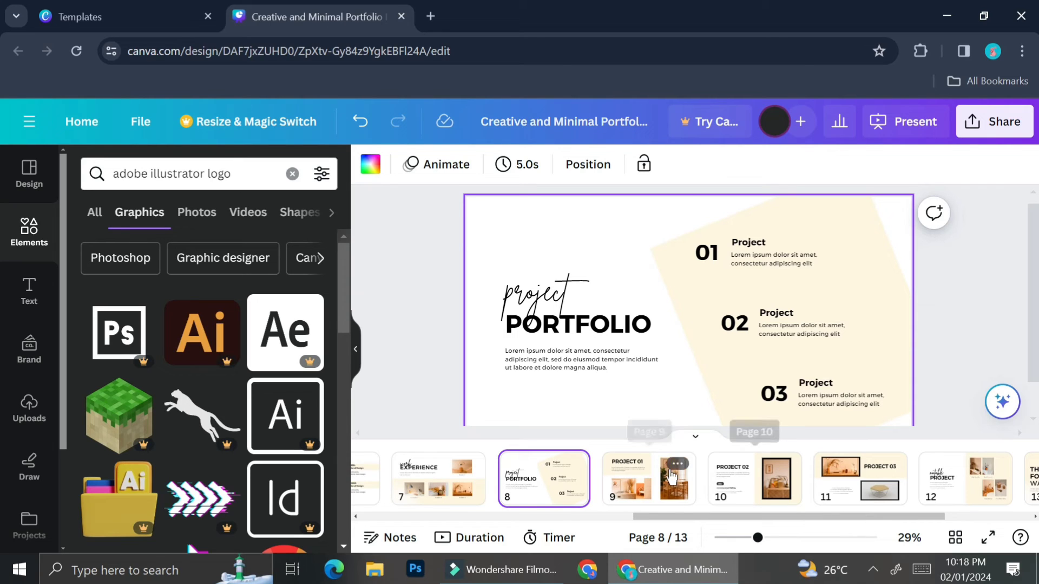
View the PROJECT 01, 02, 03 and notable project pages, ending on THANKS FOR WATCHING.
click(655, 485)
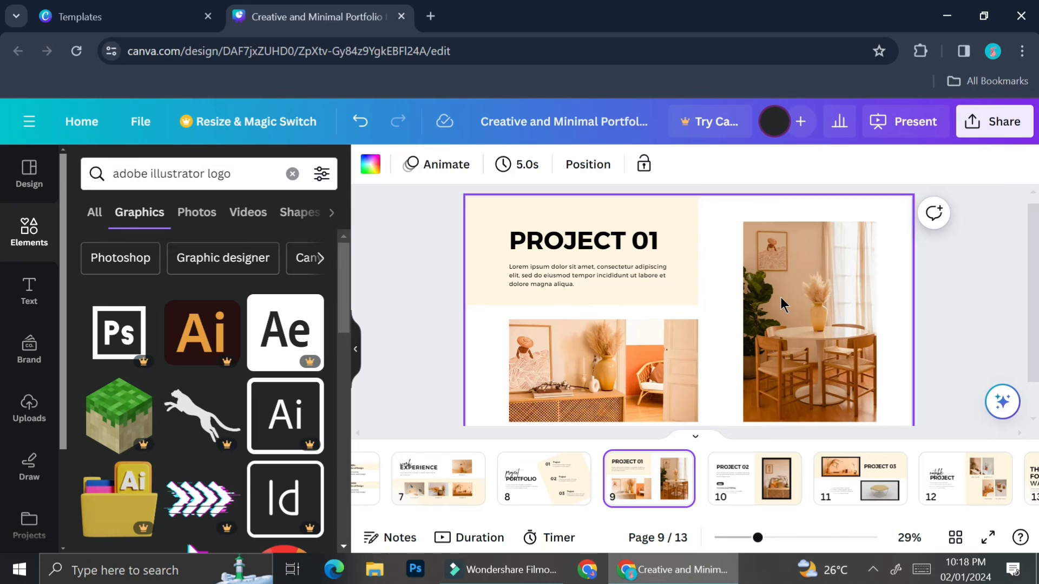
click(747, 480)
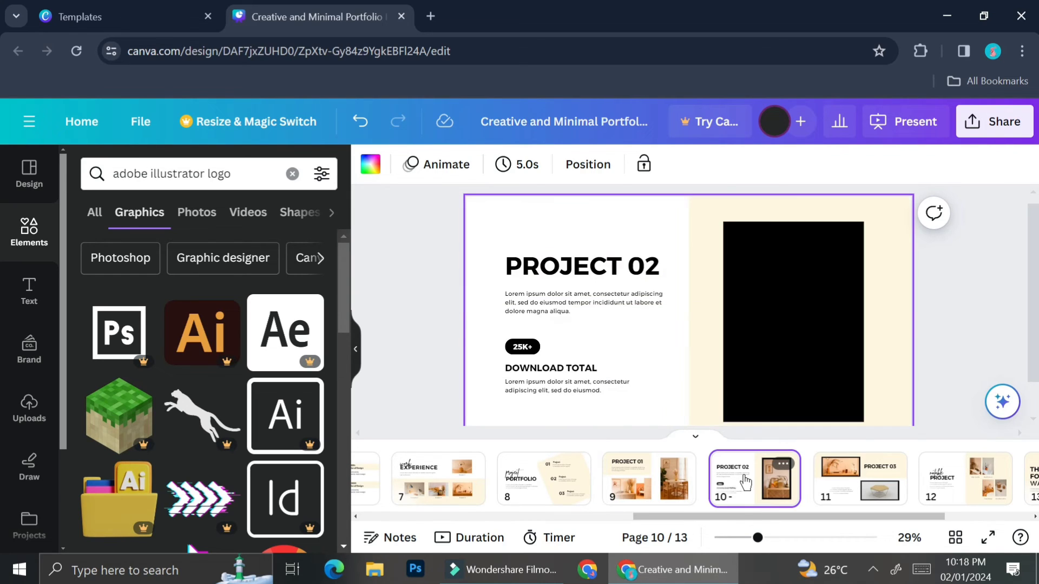
click(871, 482)
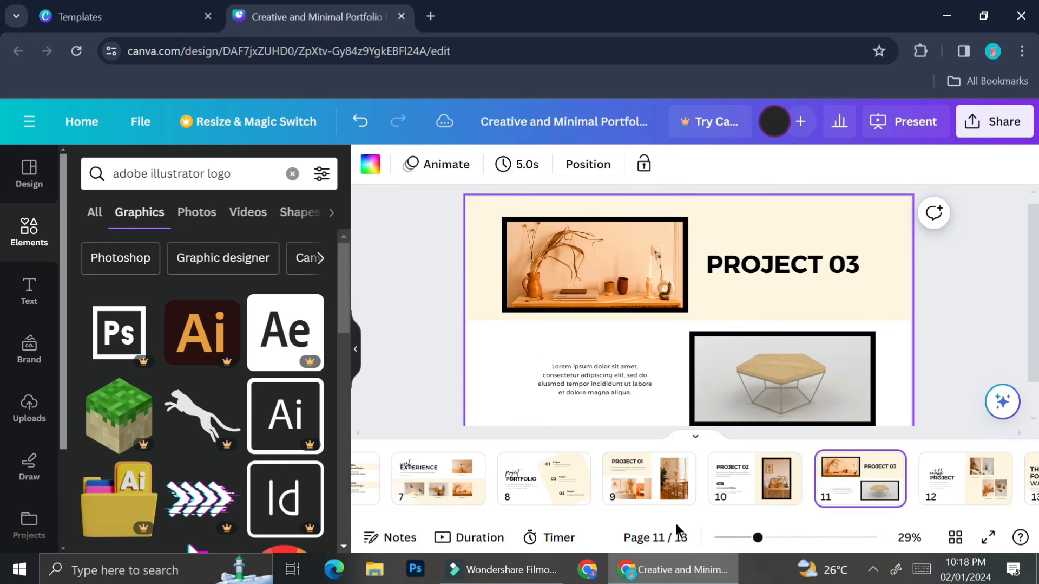
drag(654, 511, 764, 515)
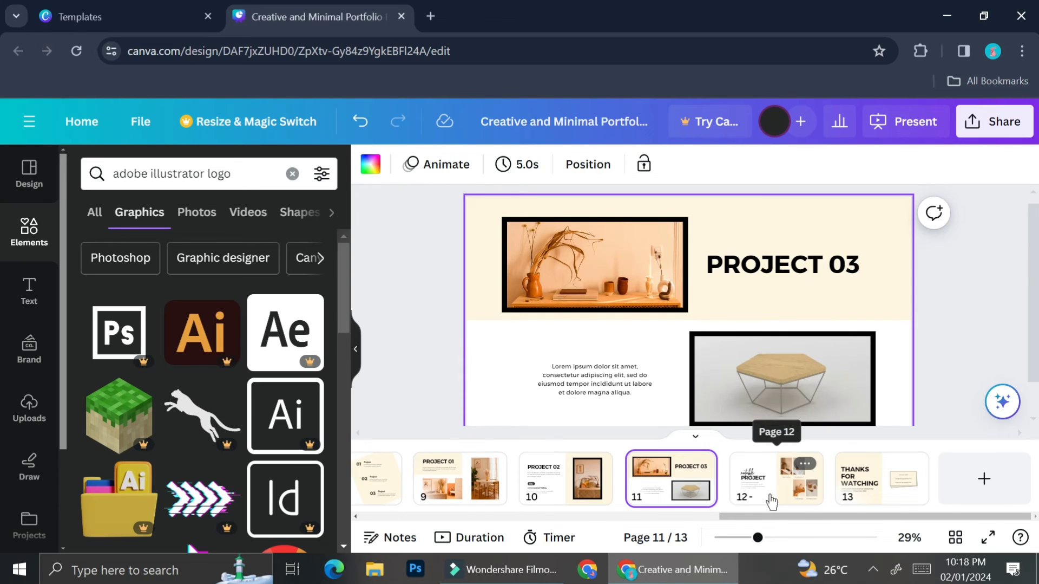
click(771, 501)
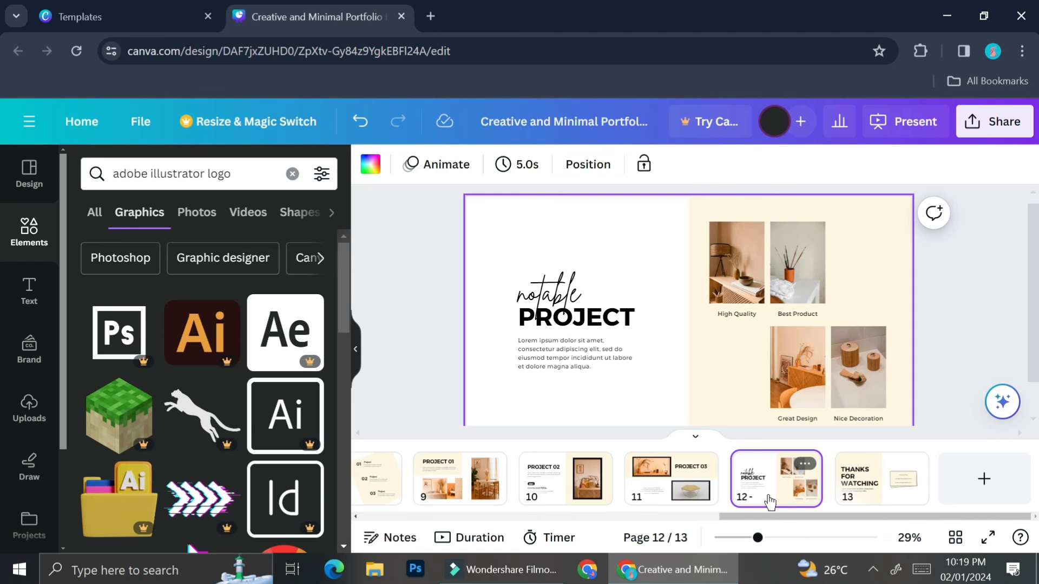
click(859, 504)
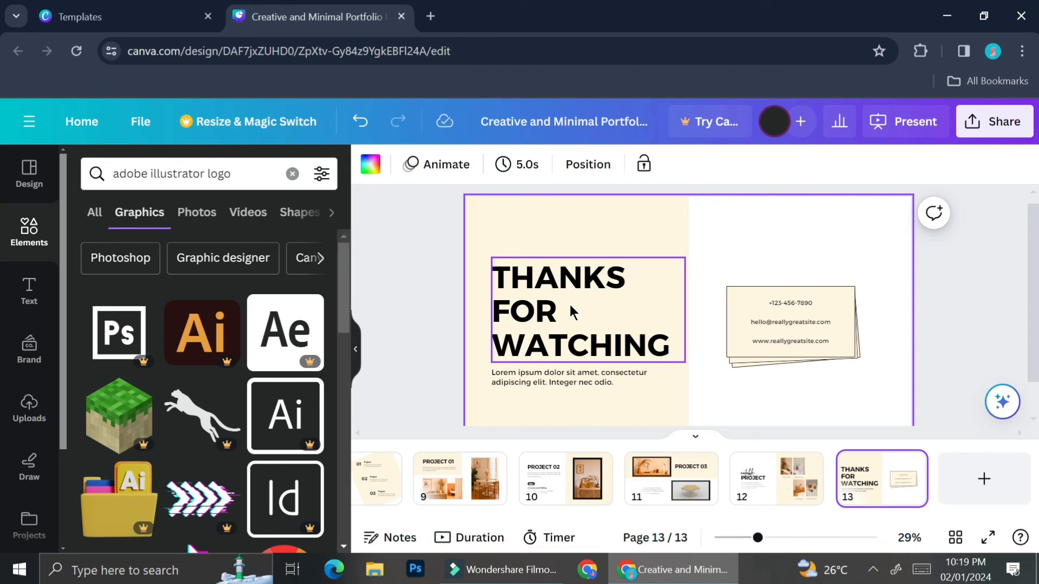
Zoom the closing slide in to about 55%, then back out to about 41%.
click(785, 537)
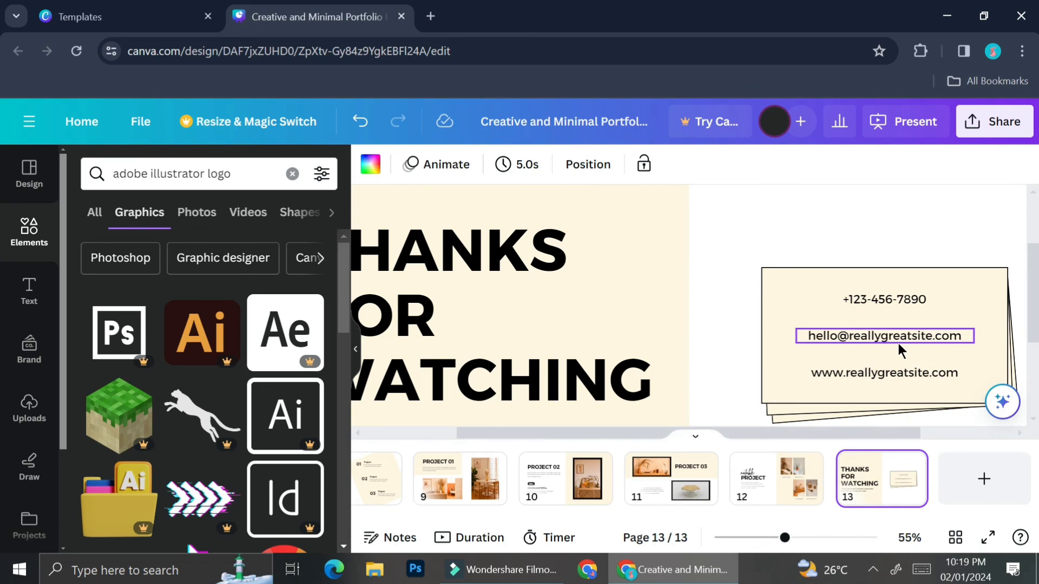
click(775, 539)
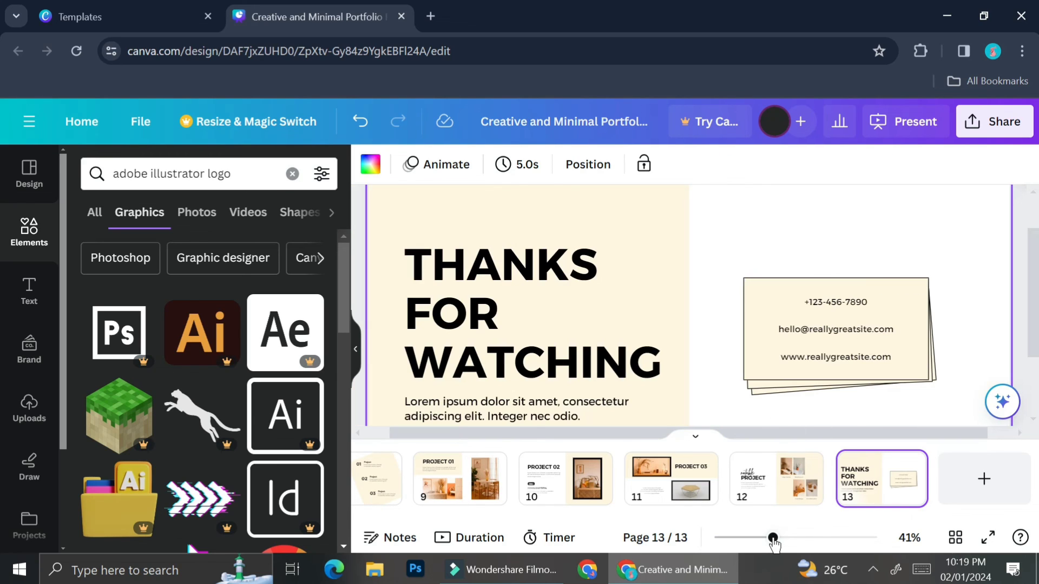
Replace the THANKS FOR WATCHING heading with 'CONTACT INFO'.
double_click(501, 310)
text(CONT)
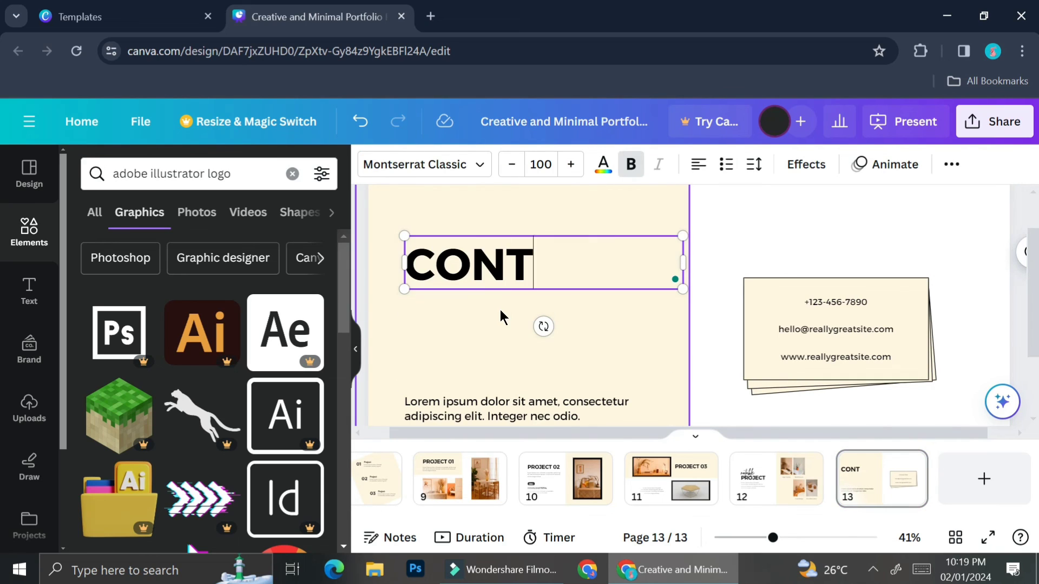
text(ACT INFO)
click(459, 233)
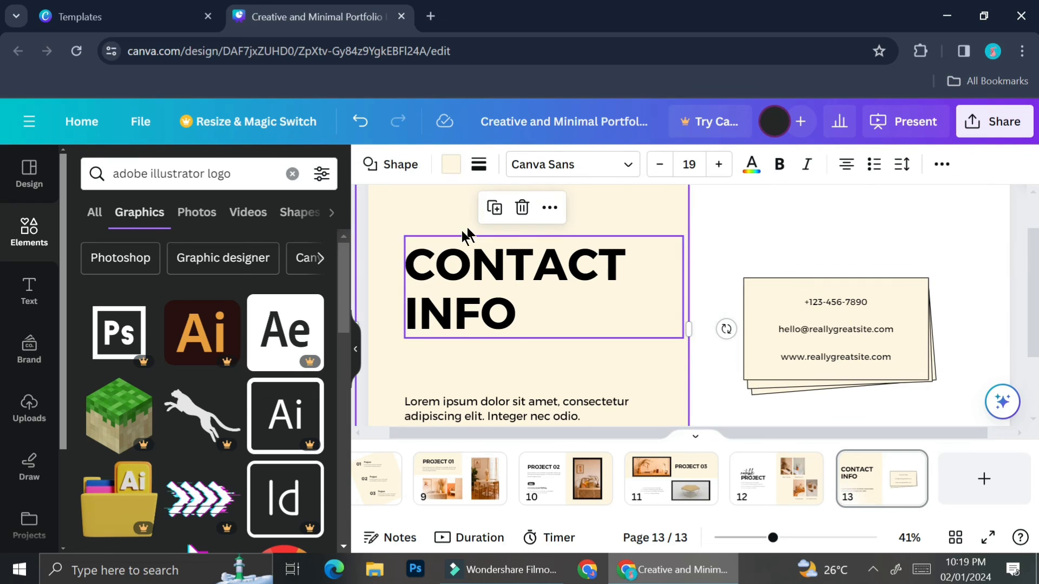
Enlarge the contact card's e-mail line to font size 22.
scroll(861, 463, down, 2)
click(794, 302)
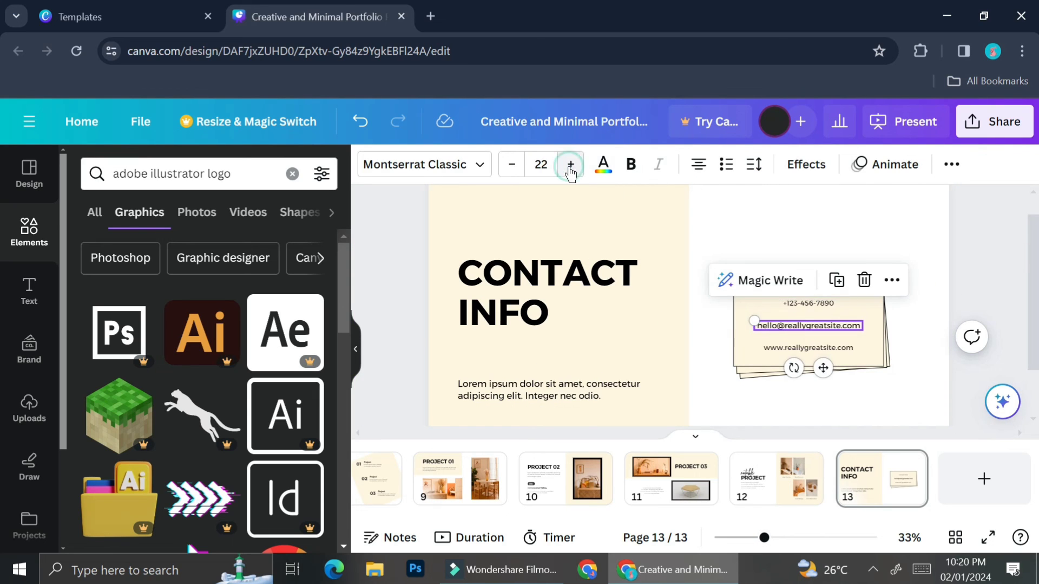
click(572, 164)
click(572, 164)
click(842, 244)
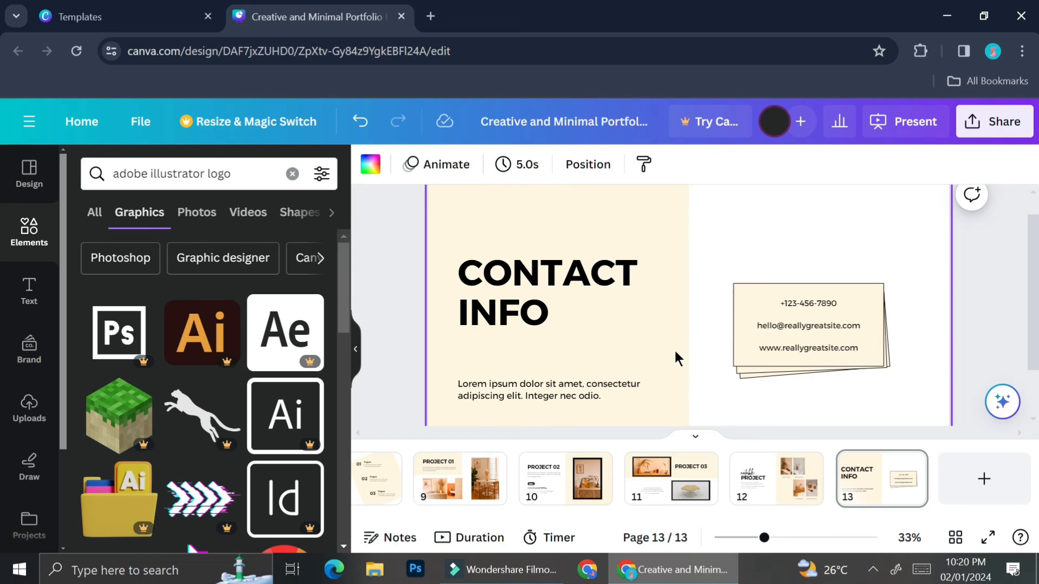
Select the Lorem ipsum paragraph text, then deselect it.
click(581, 386)
click(580, 385)
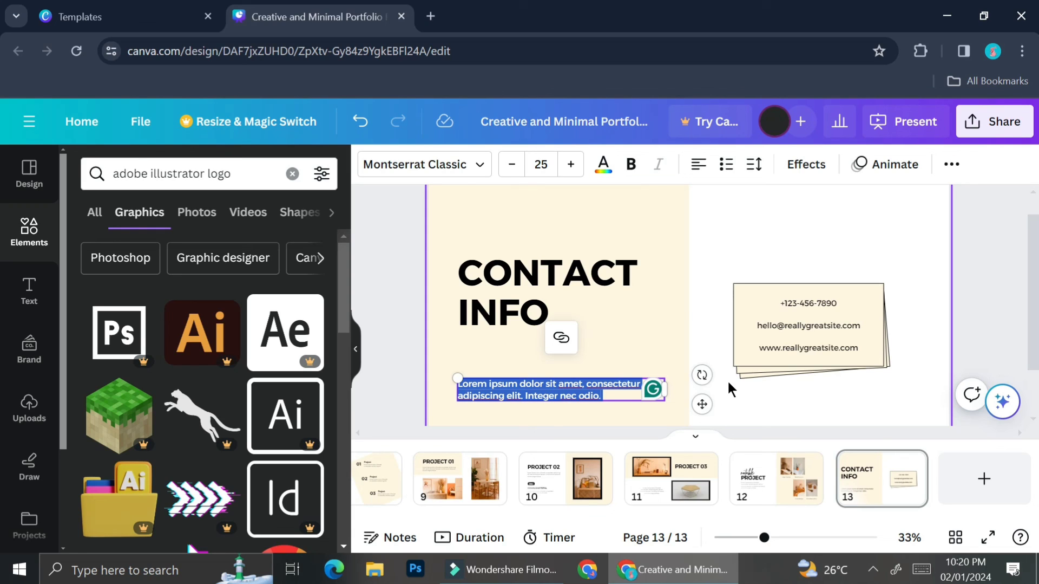
click(691, 296)
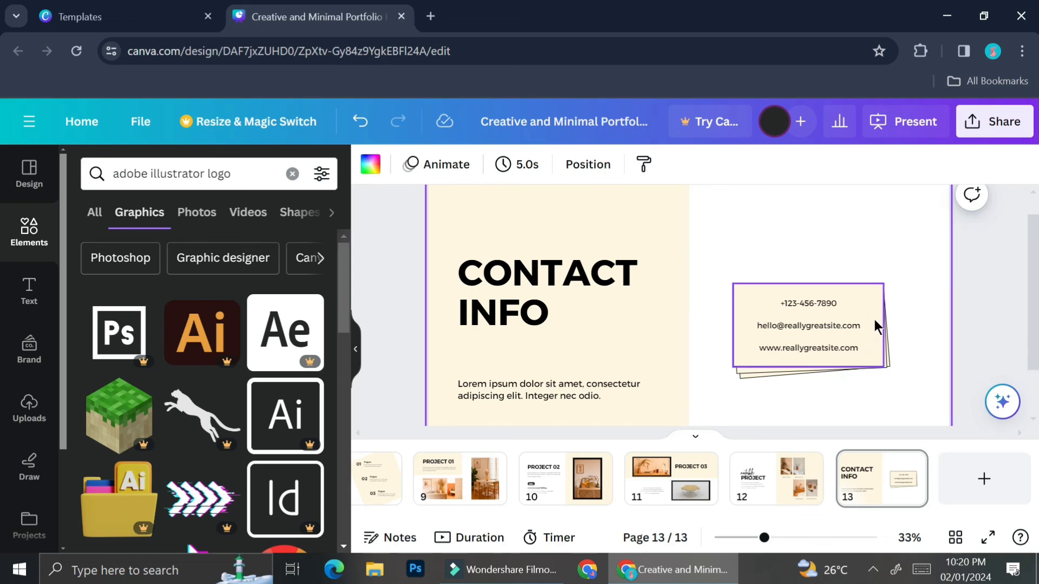